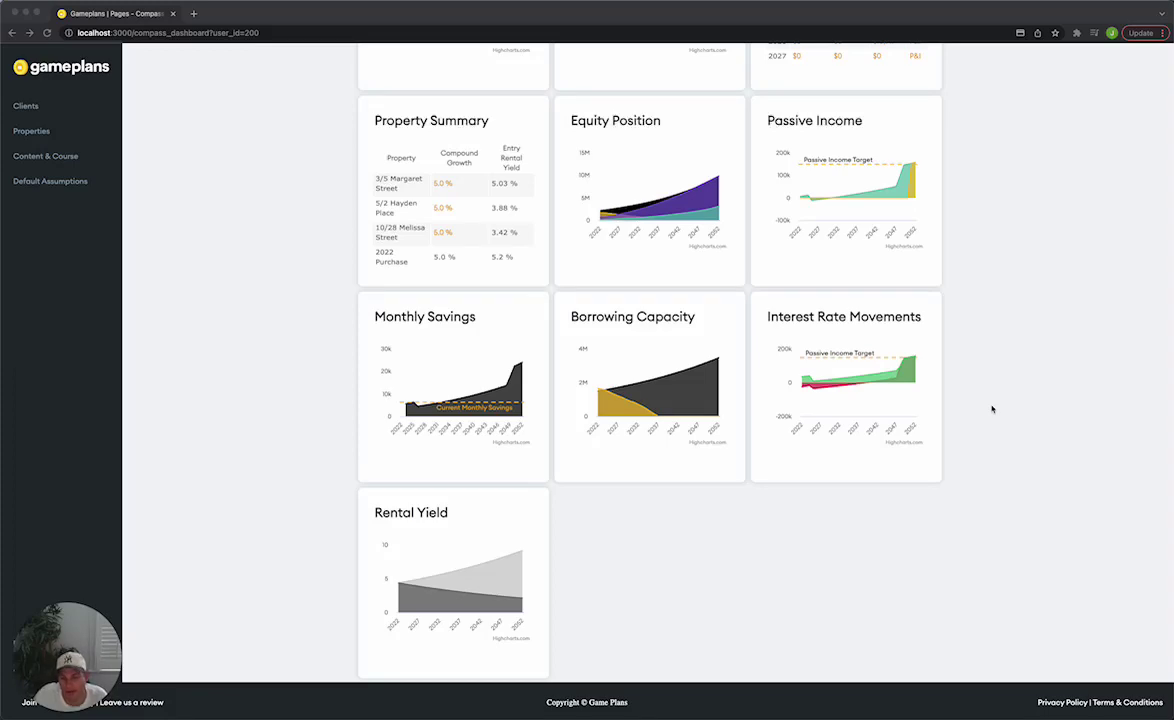
Examine the Buckets, Manually Entered Spends, Passive Income and Monthly Savings cards on the dashboard, comparing the savings figures across the years
scroll(992, 408, "up", 5)
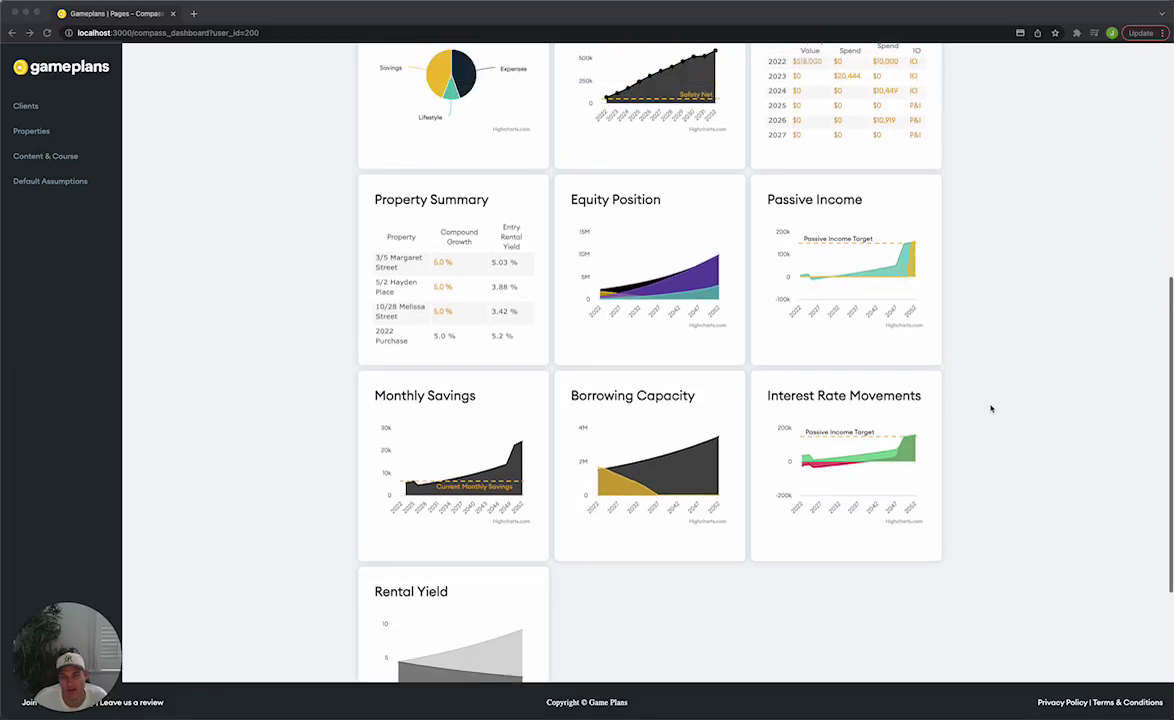
left_click(330, 205)
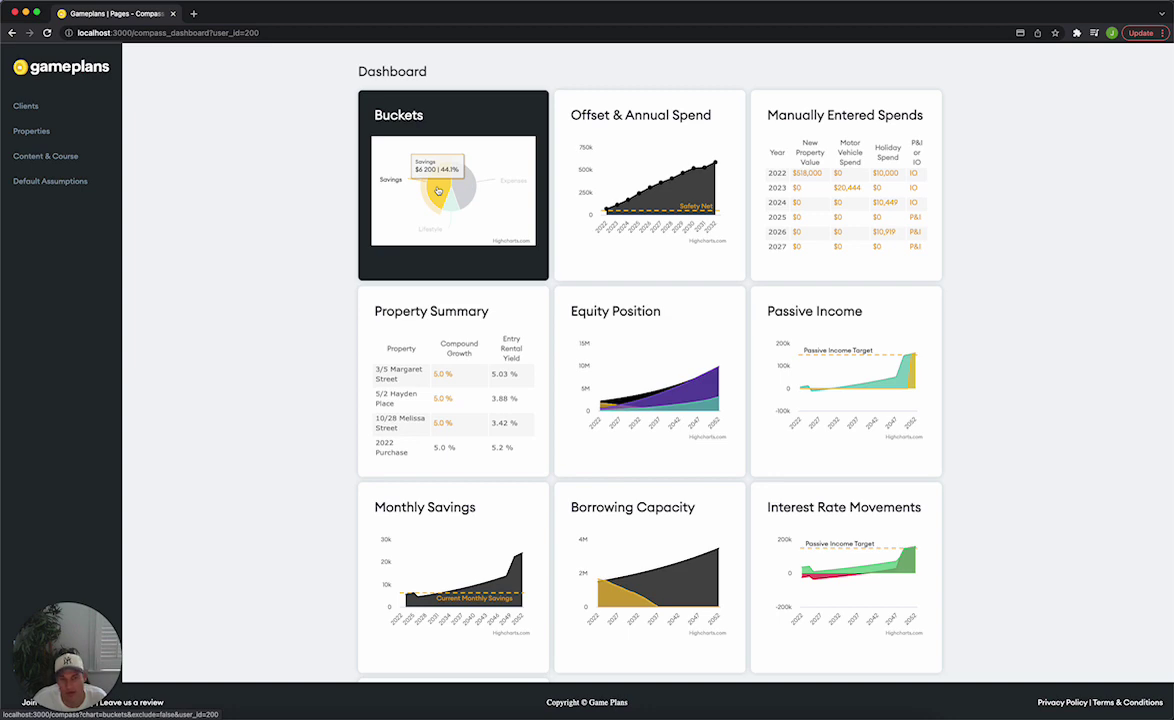
scroll(1016, 292, "down", 1)
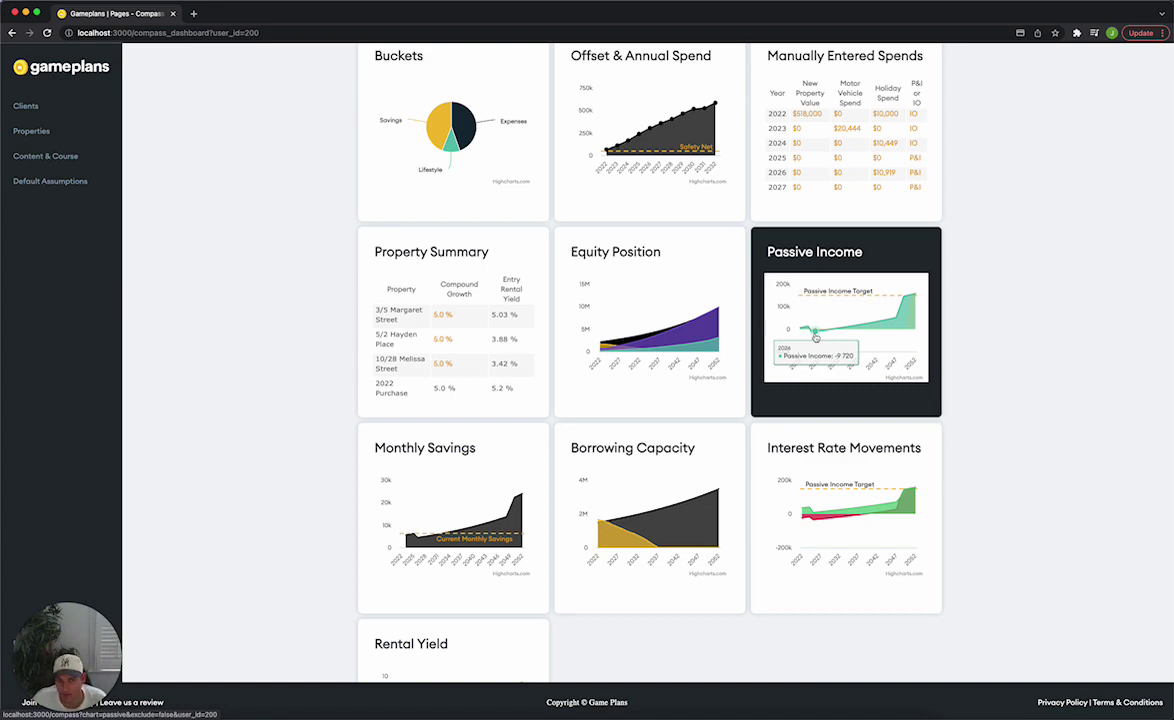
scroll(448, 487, "down", 1)
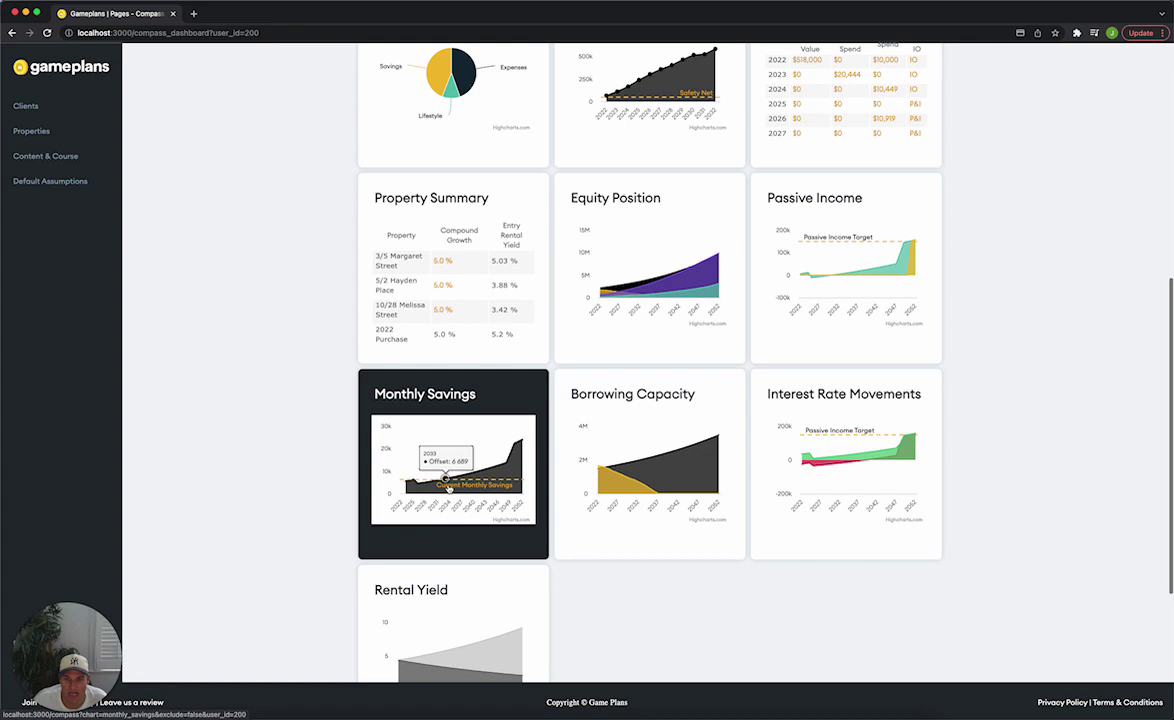
scroll(455, 380, "down", 2)
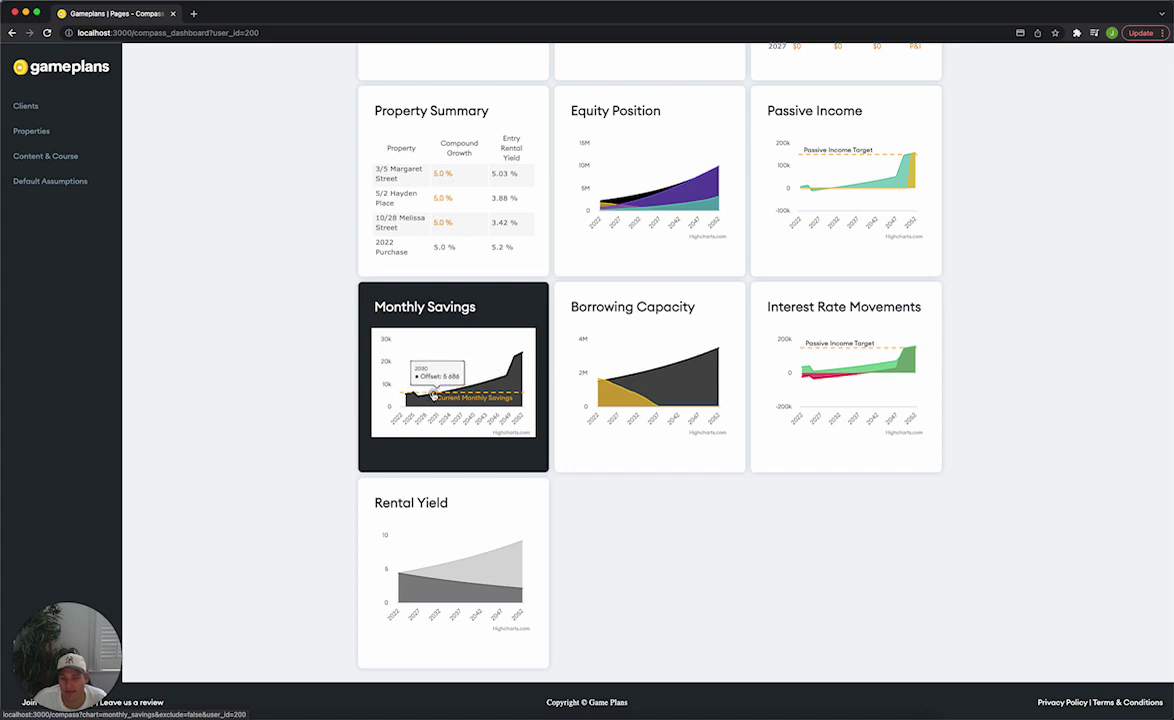
scroll(432, 393, "up", 4)
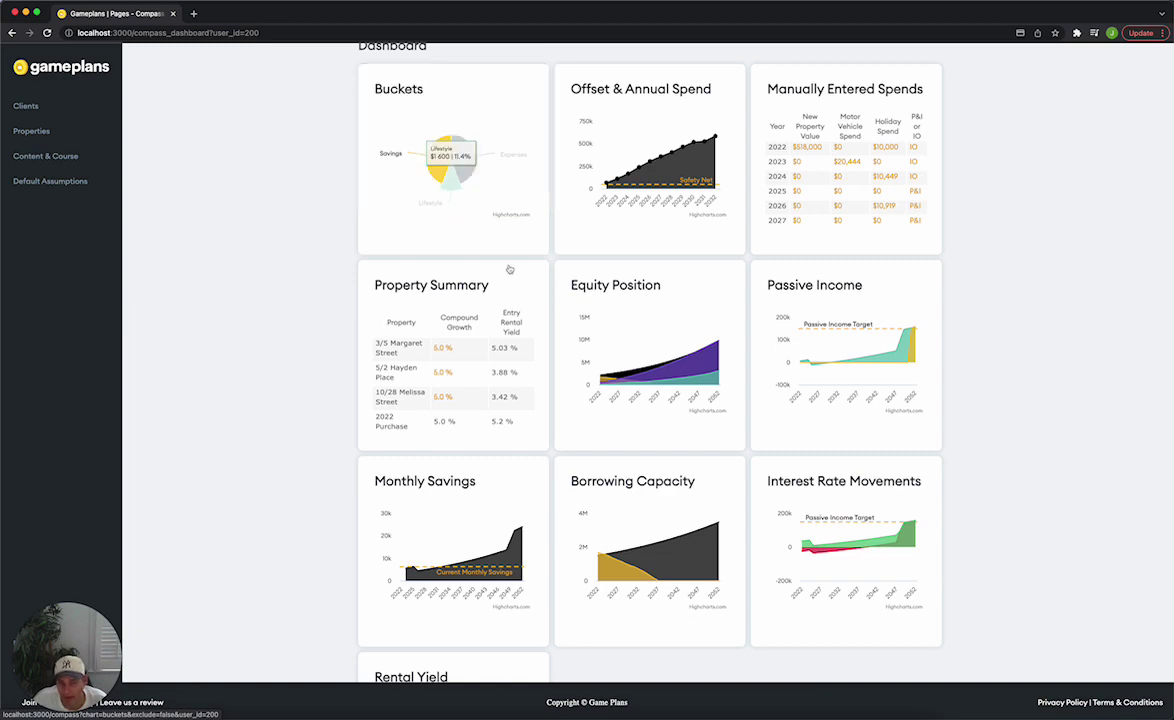
scroll(508, 270, "down", 5)
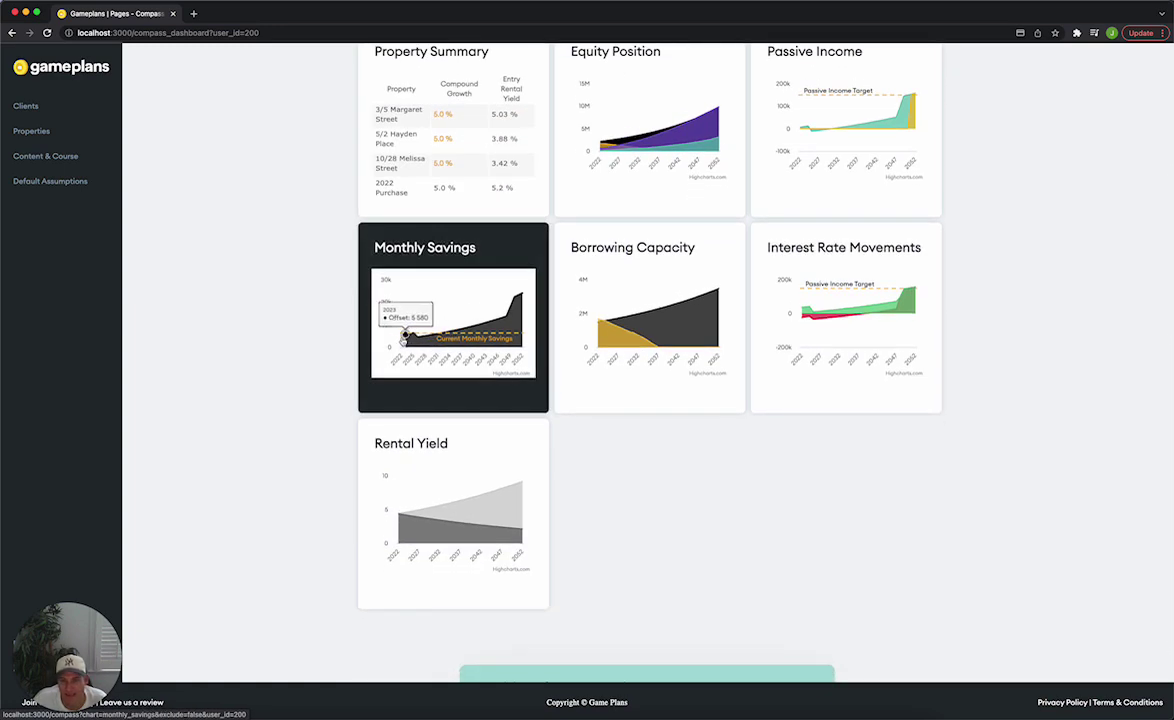
scroll(405, 336, "up", 6)
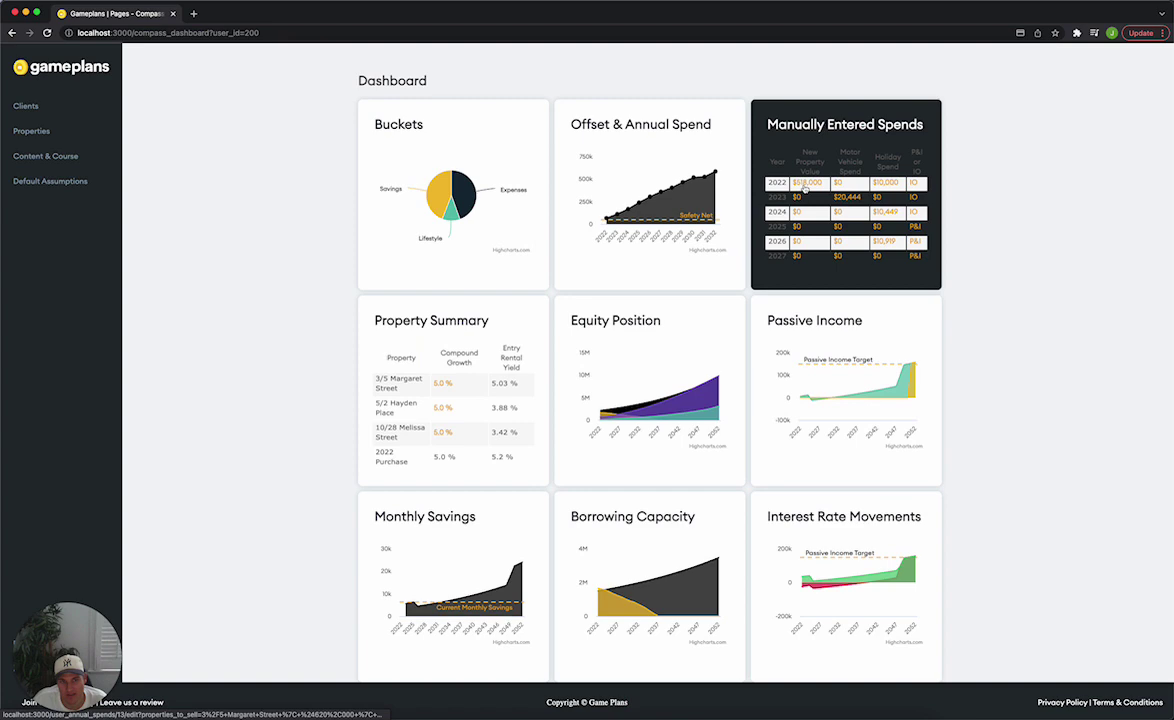
scroll(808, 188, "down", 5)
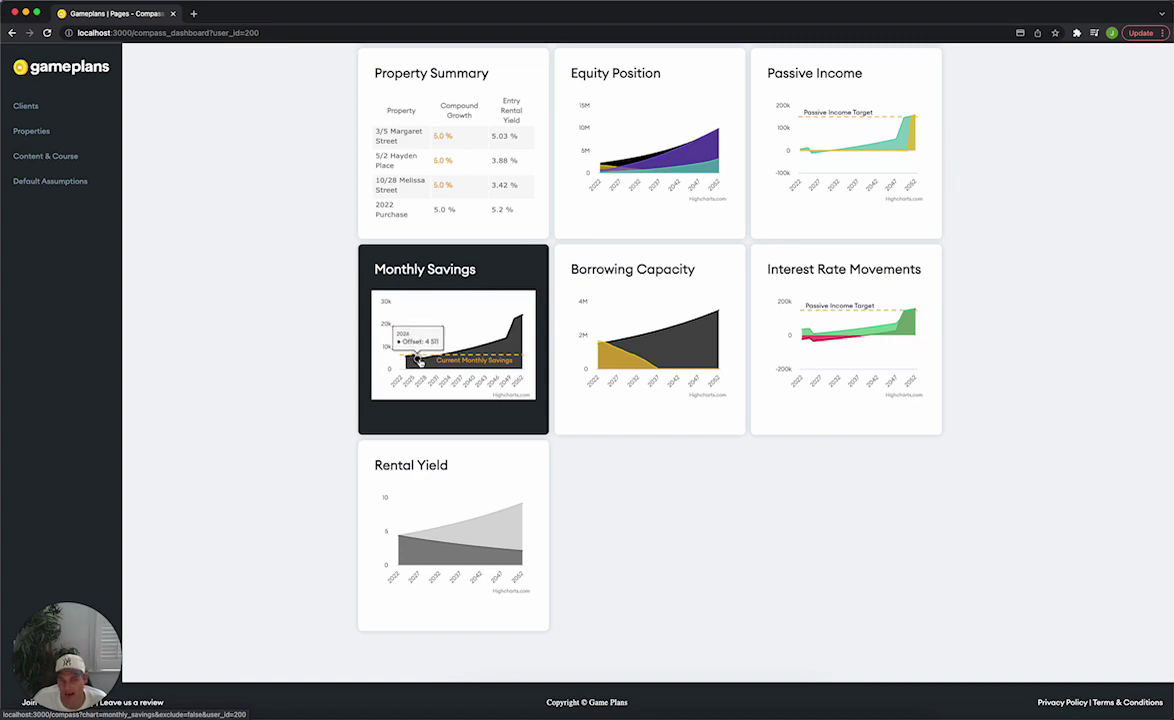
scroll(926, 282, "up", 5)
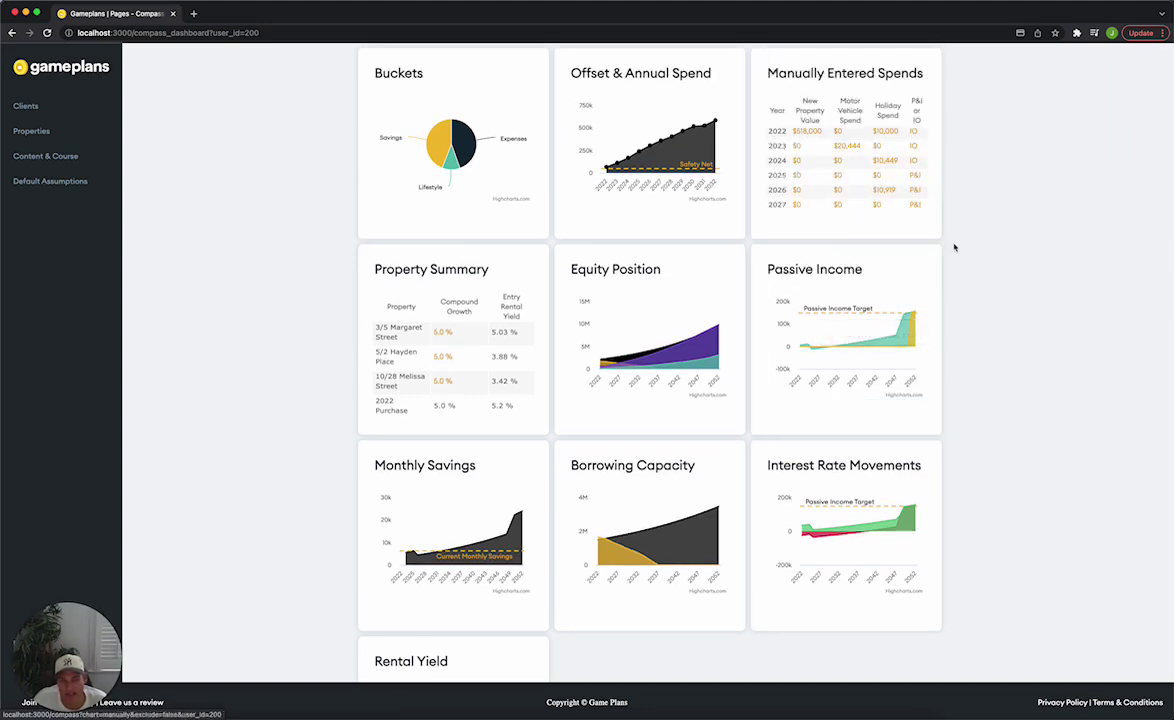
scroll(951, 244, "down", 2)
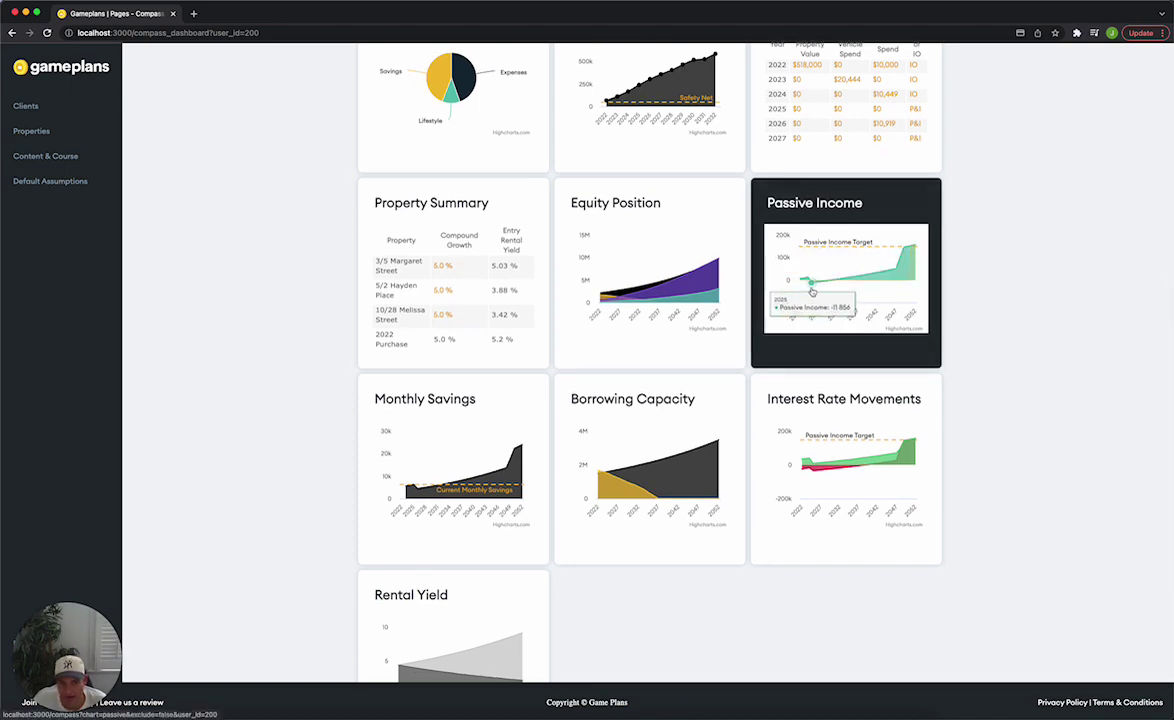
scroll(813, 330, "down", 3)
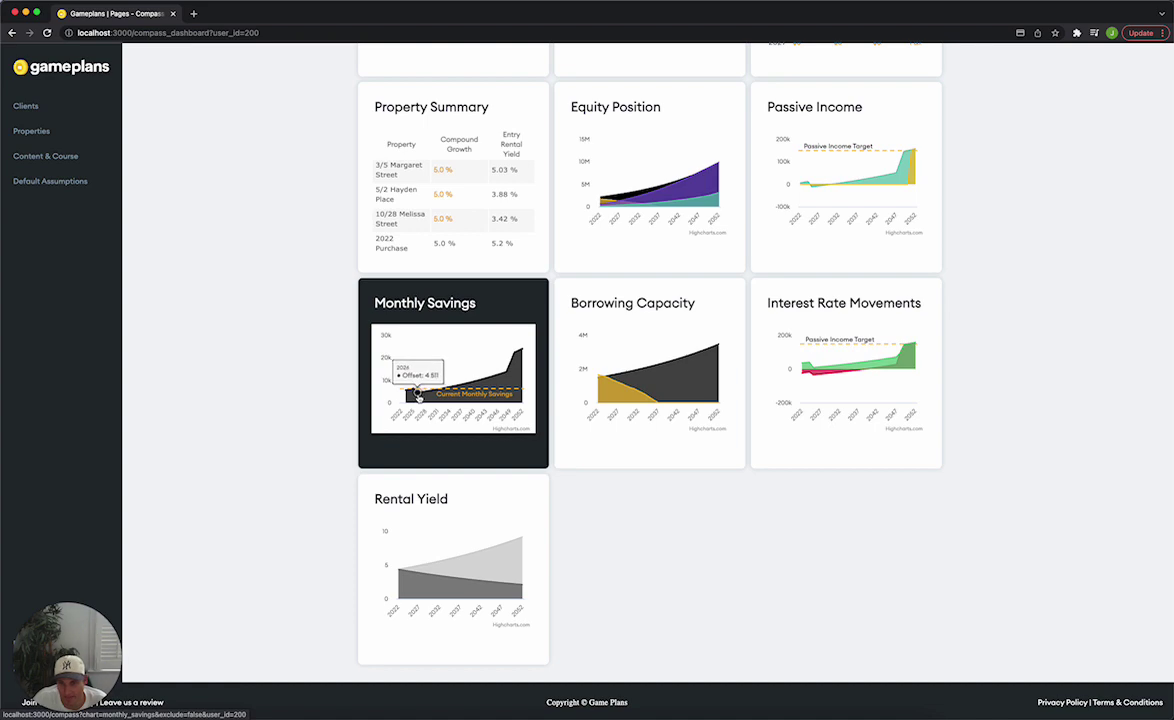
Open the full Monthly Savings chart, inspect its yearly offset values and return to the dashboard
left_click(499, 303)
scroll(960, 290, "down", 1)
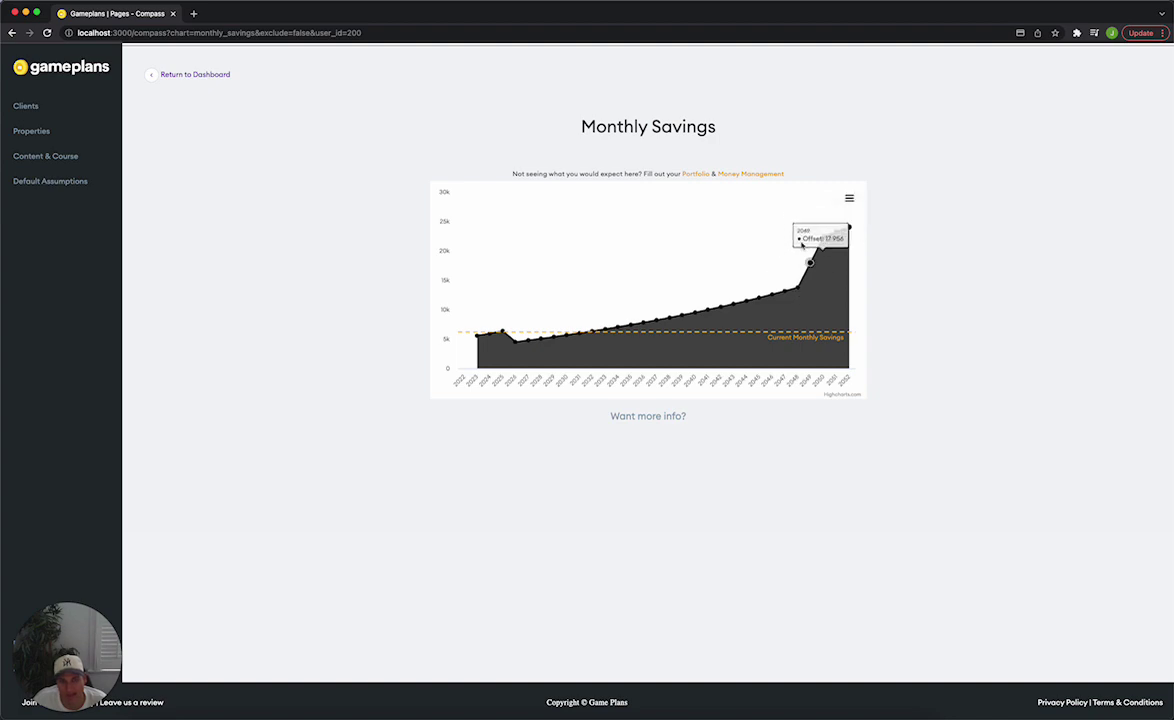
left_click(195, 74)
Compare the final years of the Monthly Savings chart with the Passive Income chart on the dashboard
scroll(890, 455, "down", 5)
scroll(890, 455, "down", 3)
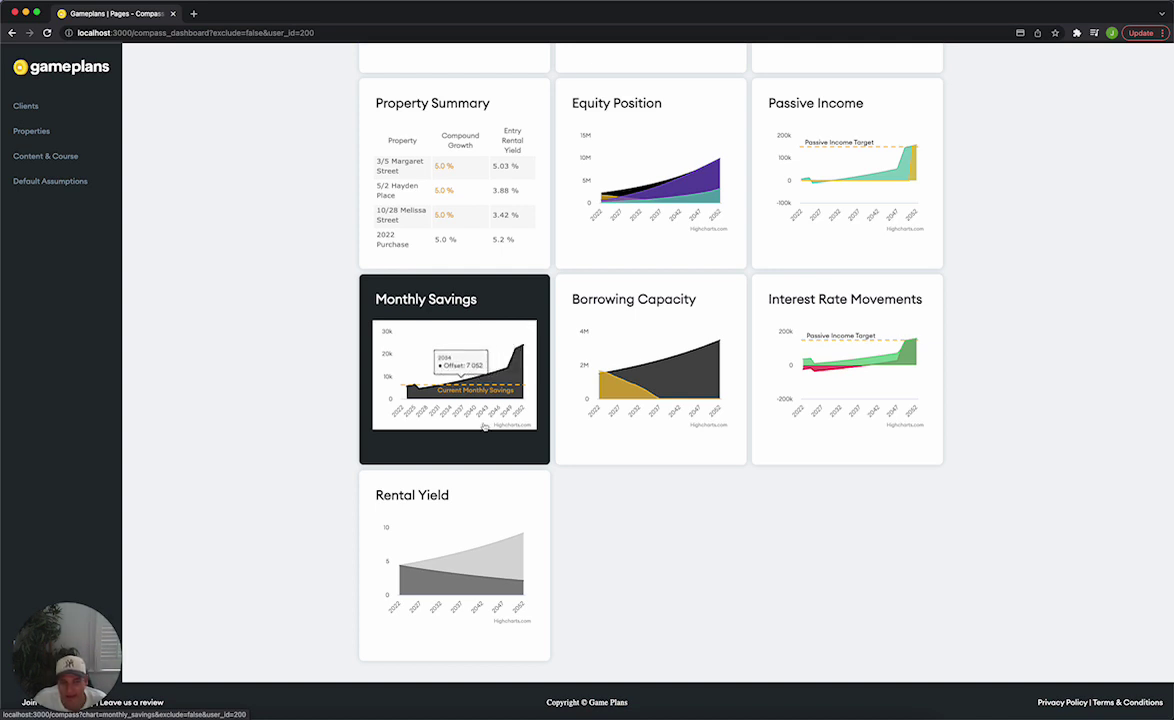
scroll(900, 375, "up", 1)
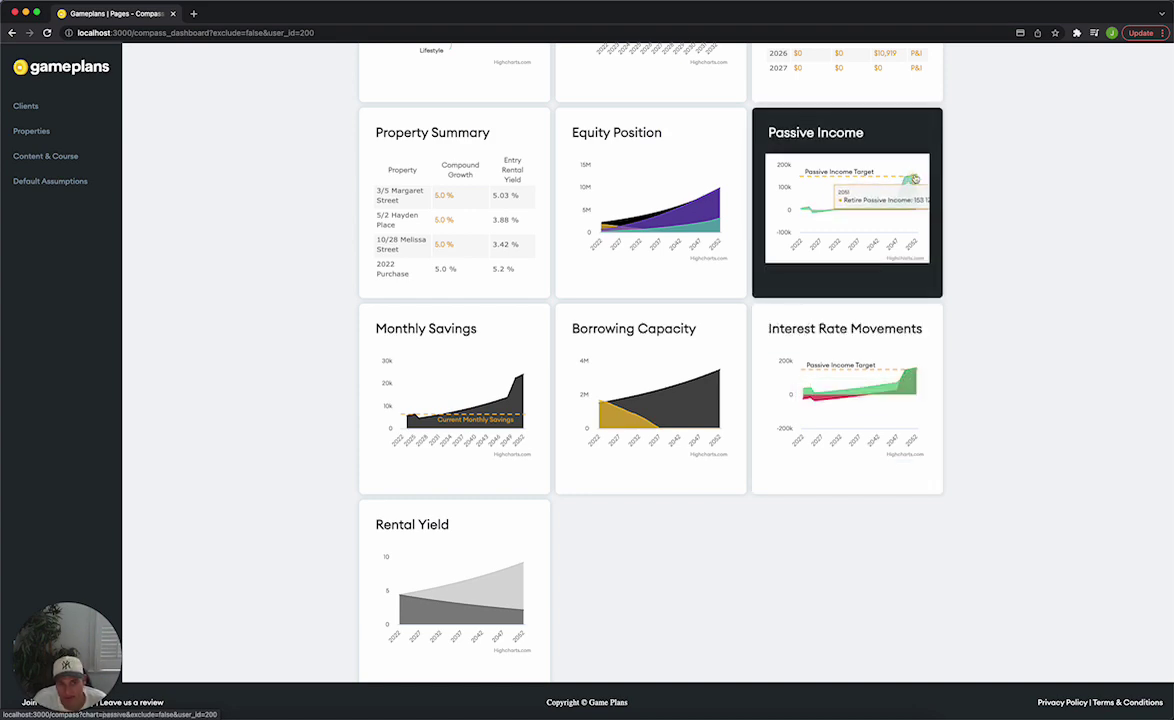
scroll(482, 410, "up", 1)
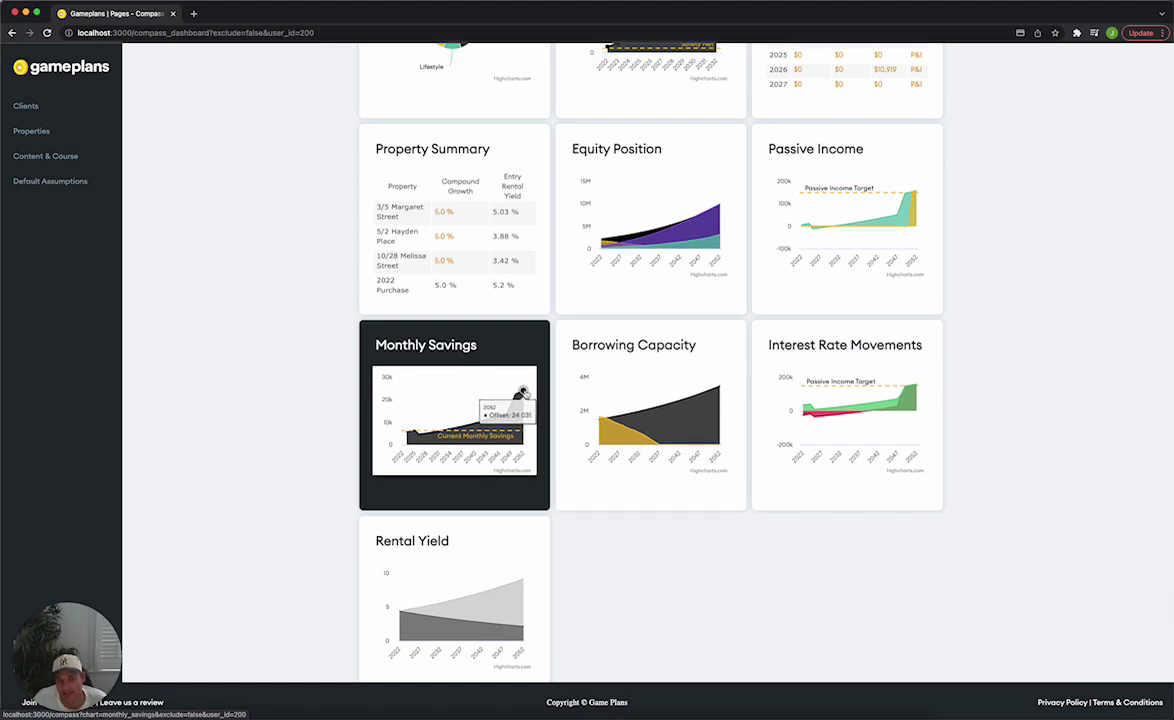
scroll(521, 392, "up", 3)
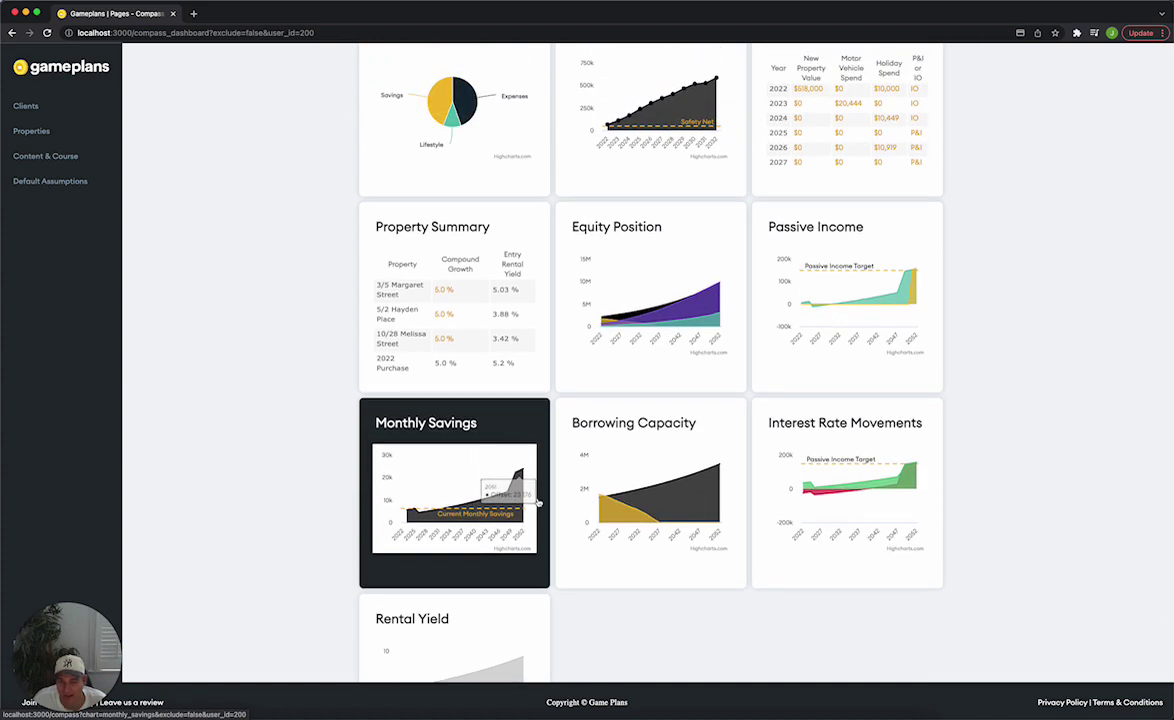
scroll(538, 504, "down", 2)
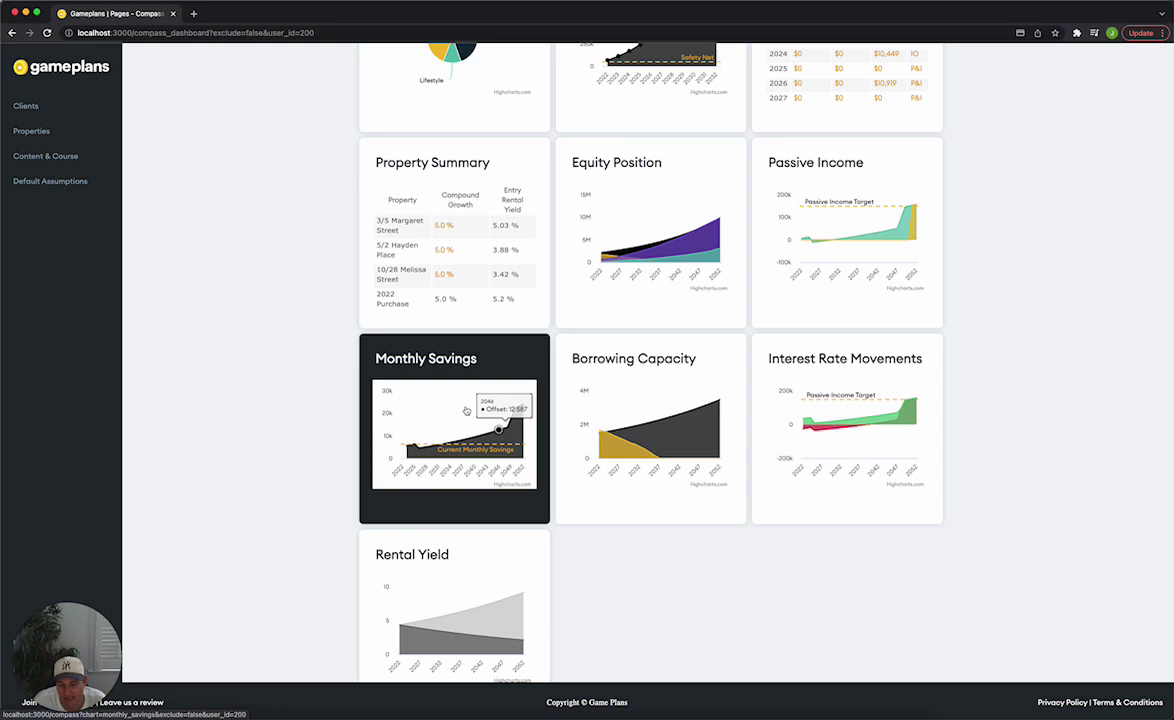
scroll(840, 380, "up", 1)
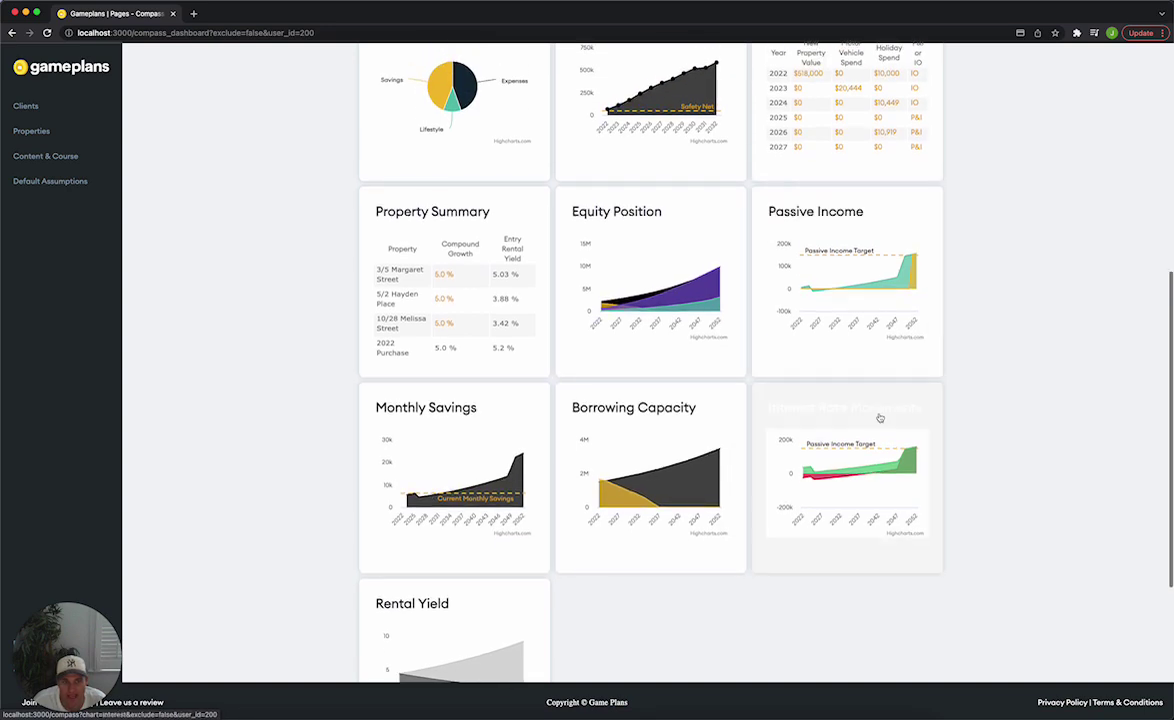
Add a 2025 purchase of 1000000 as a principal place of residence with a custom rental yield of 0, and submit it
left_click(797, 118)
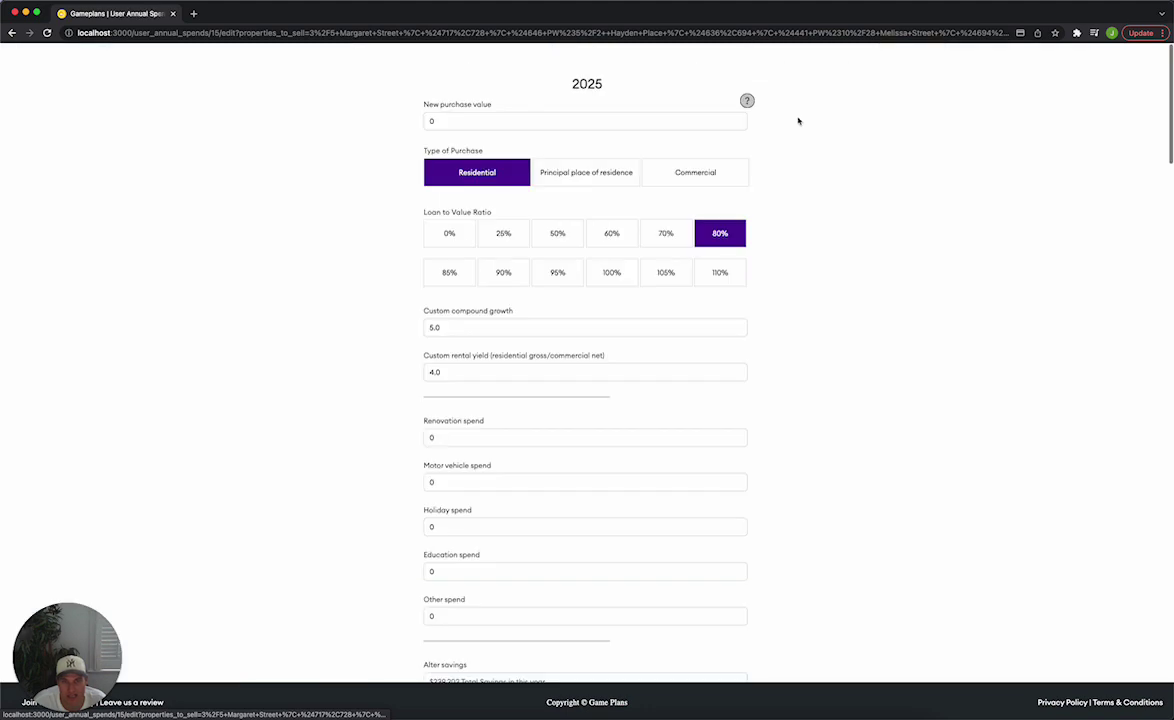
left_click(481, 122)
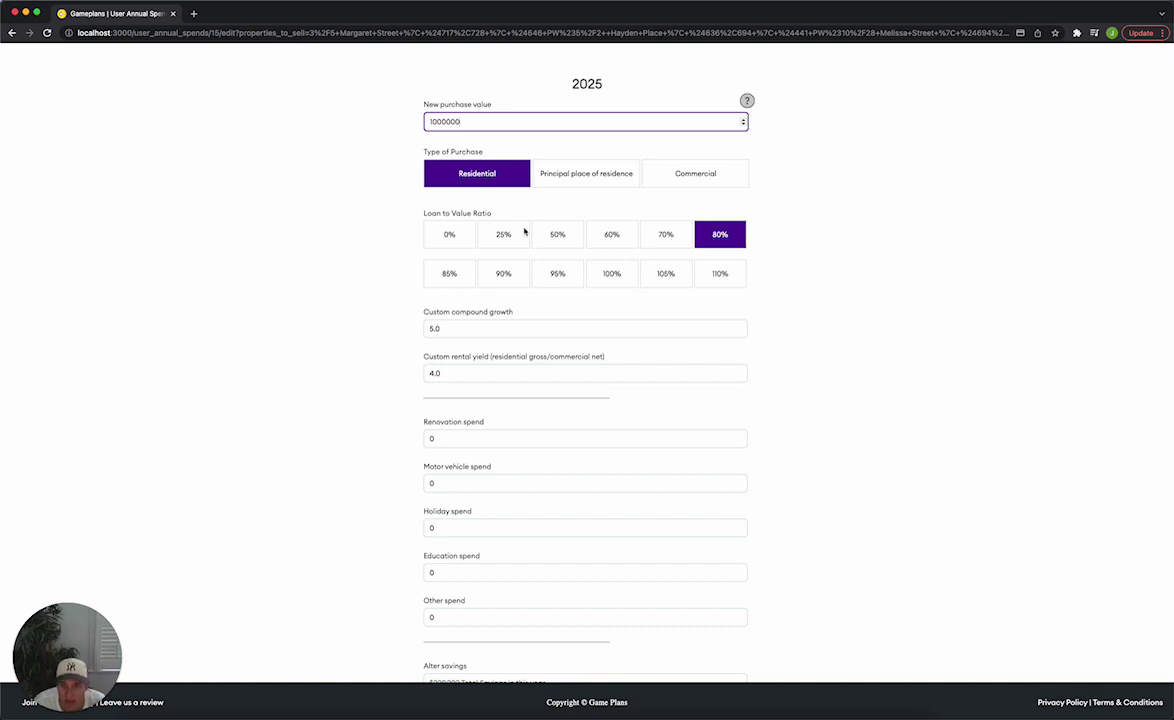
left_click_drag(463, 372, 388, 375)
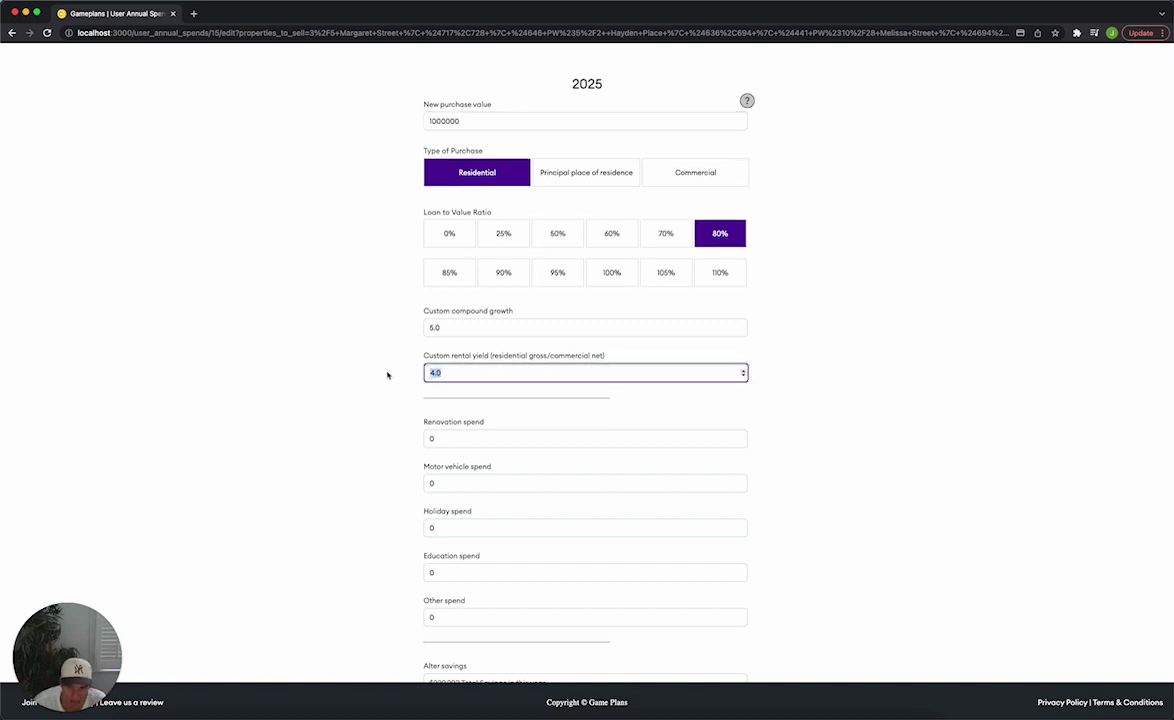
left_click(584, 180)
scroll(845, 470, "down", 4)
scroll(800, 487, "down", 2)
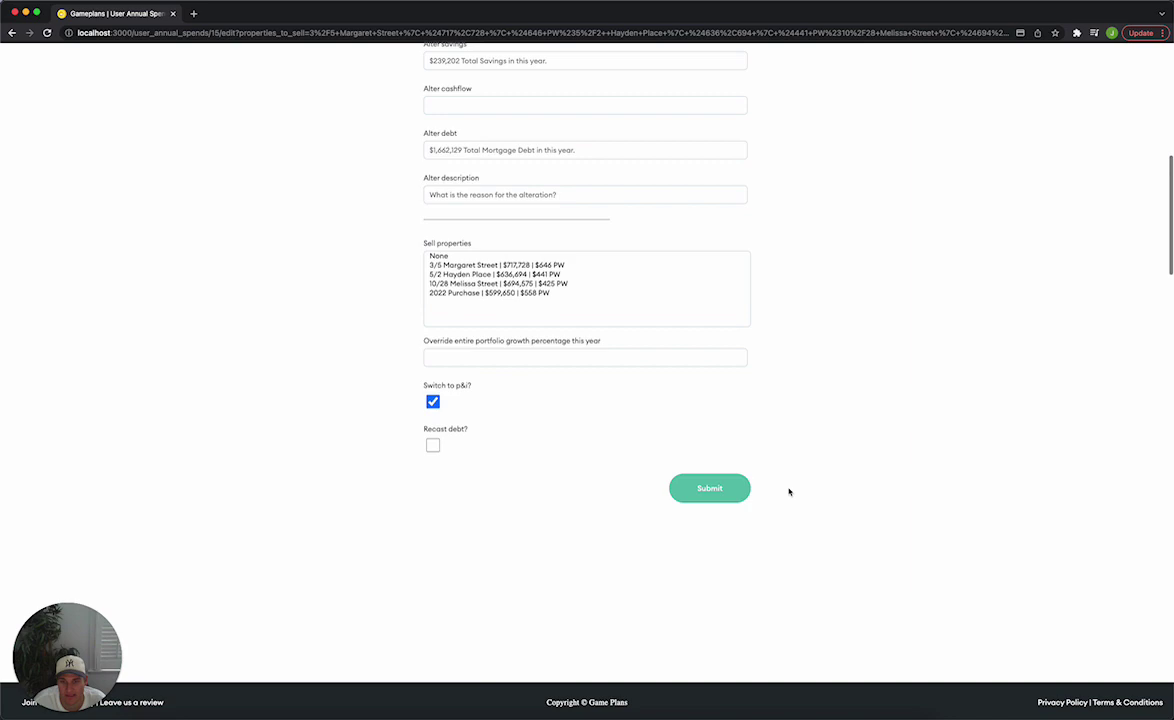
left_click(705, 487)
Review how the 2025 purchase affects the Offset & Annual Spend and Monthly Savings charts
scroll(942, 525, "down", 4)
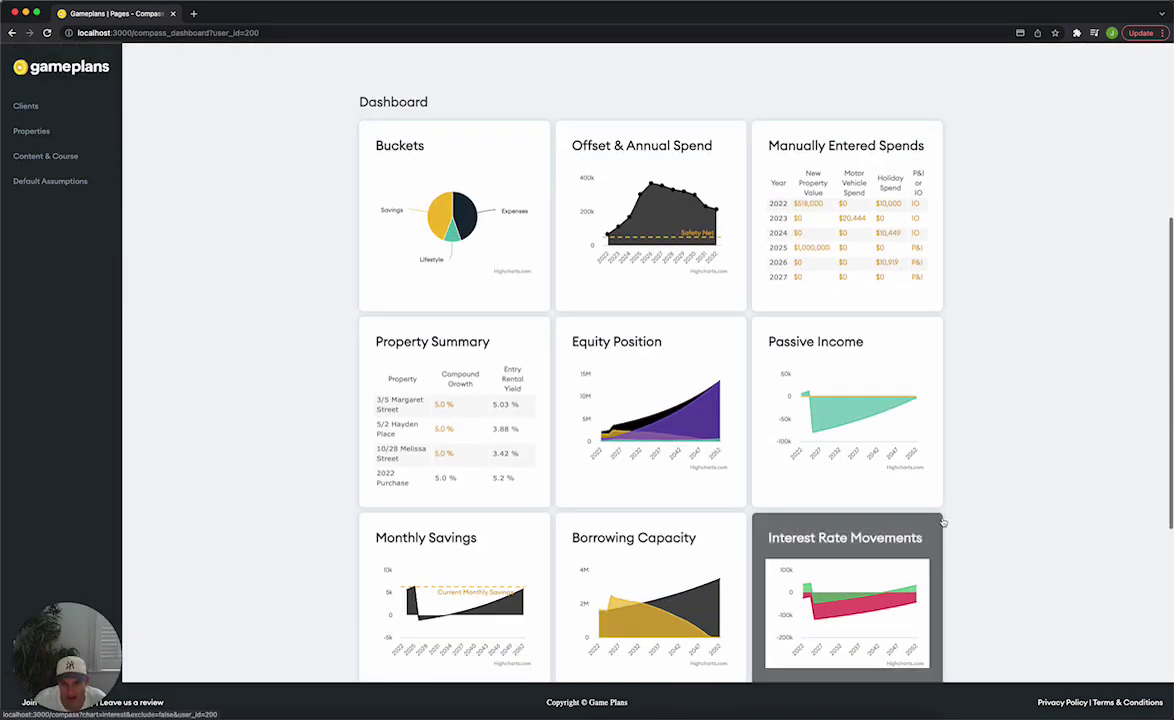
scroll(1011, 479, "down", 1)
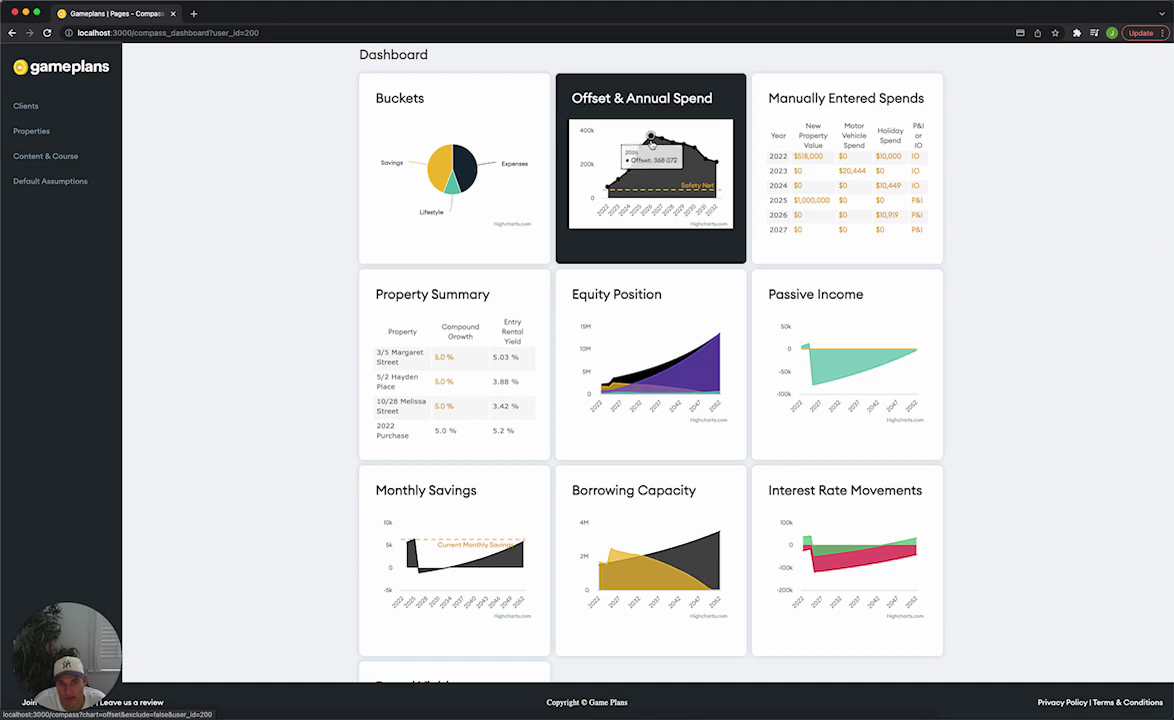
scroll(648, 157, "down", 2)
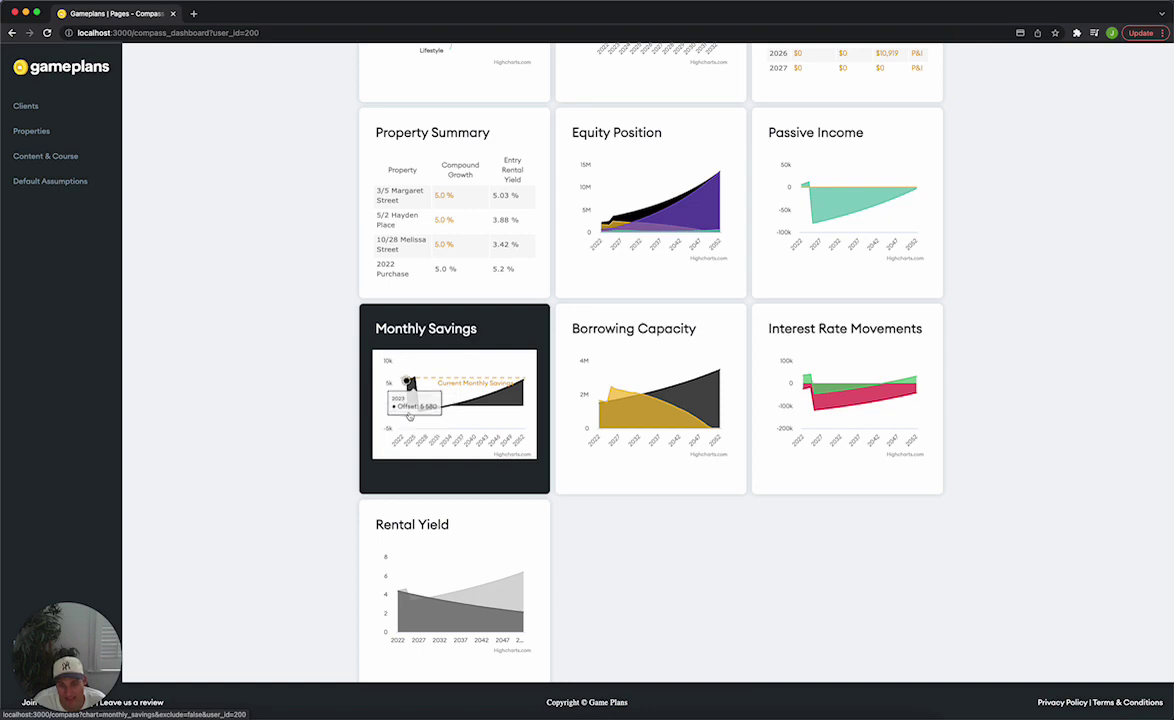
scroll(458, 426, "up", 2)
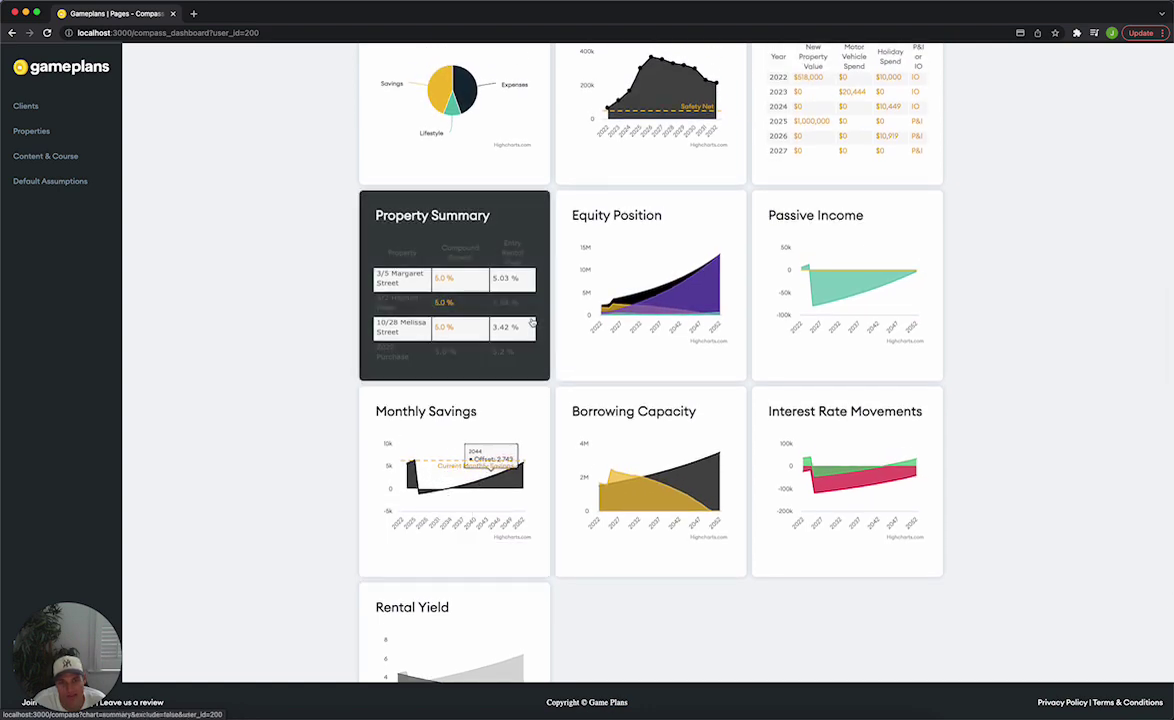
scroll(498, 385, "up", 4)
scroll(632, 471, "down", 3)
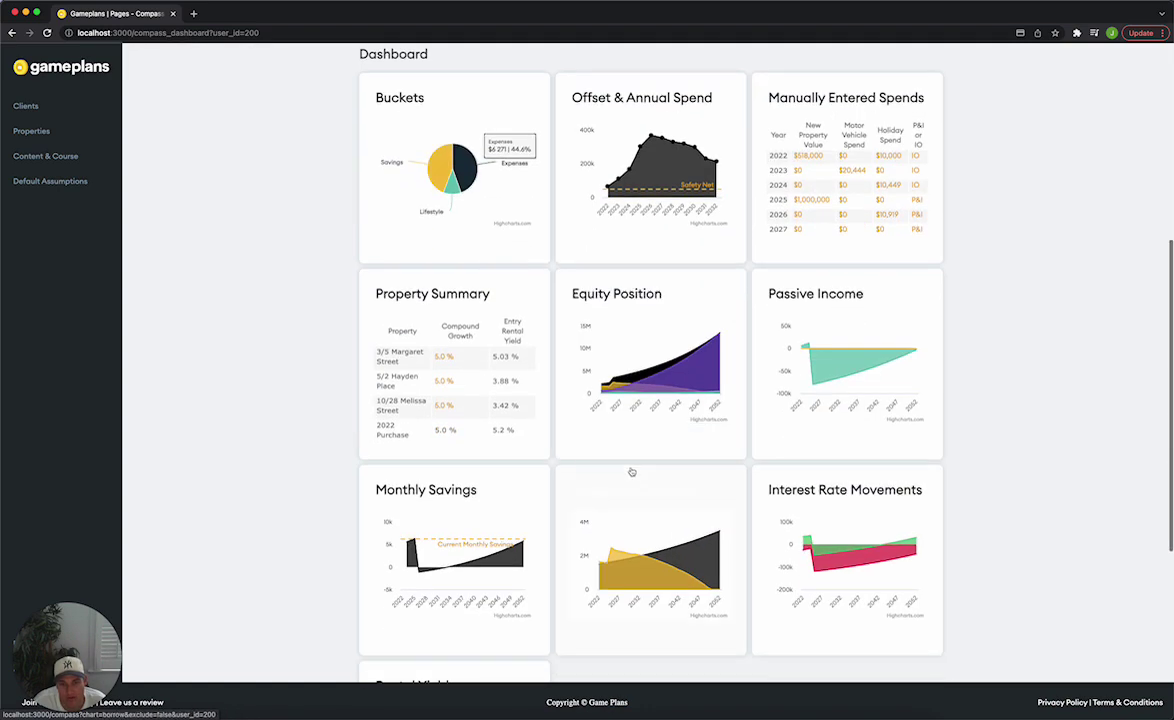
Inspect the Savings series in the full Equity Position chart, then return to the dashboard and check the Monthly Savings chart
left_click(605, 450)
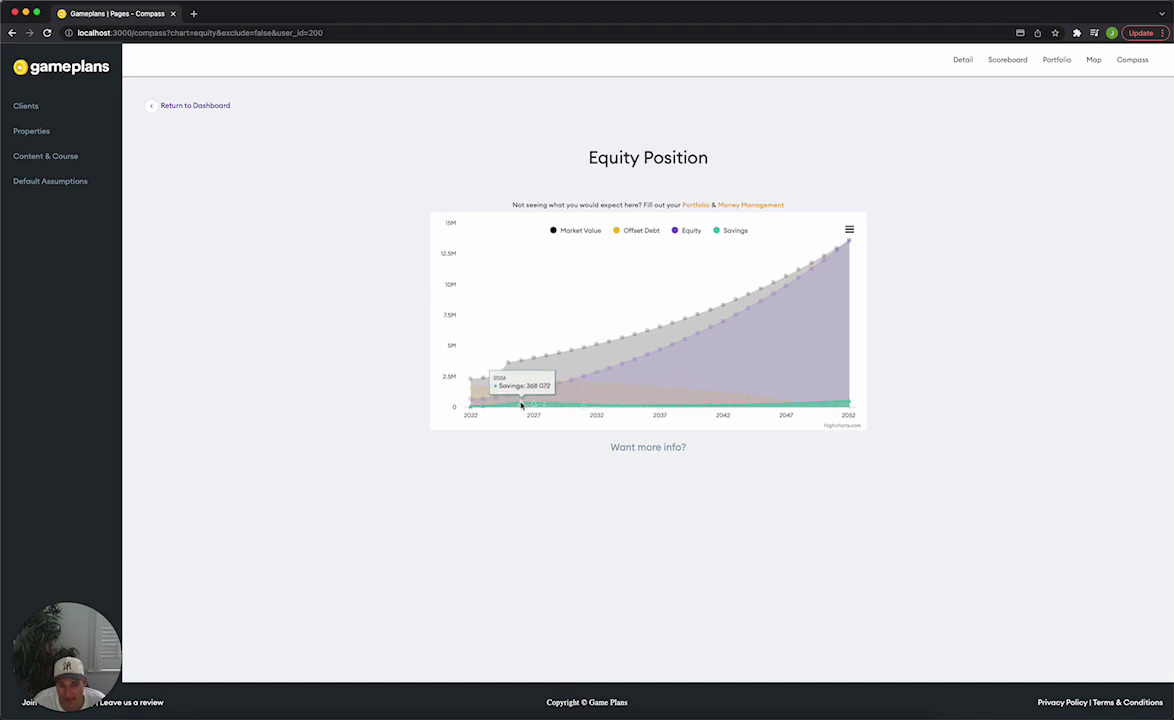
left_click(210, 106)
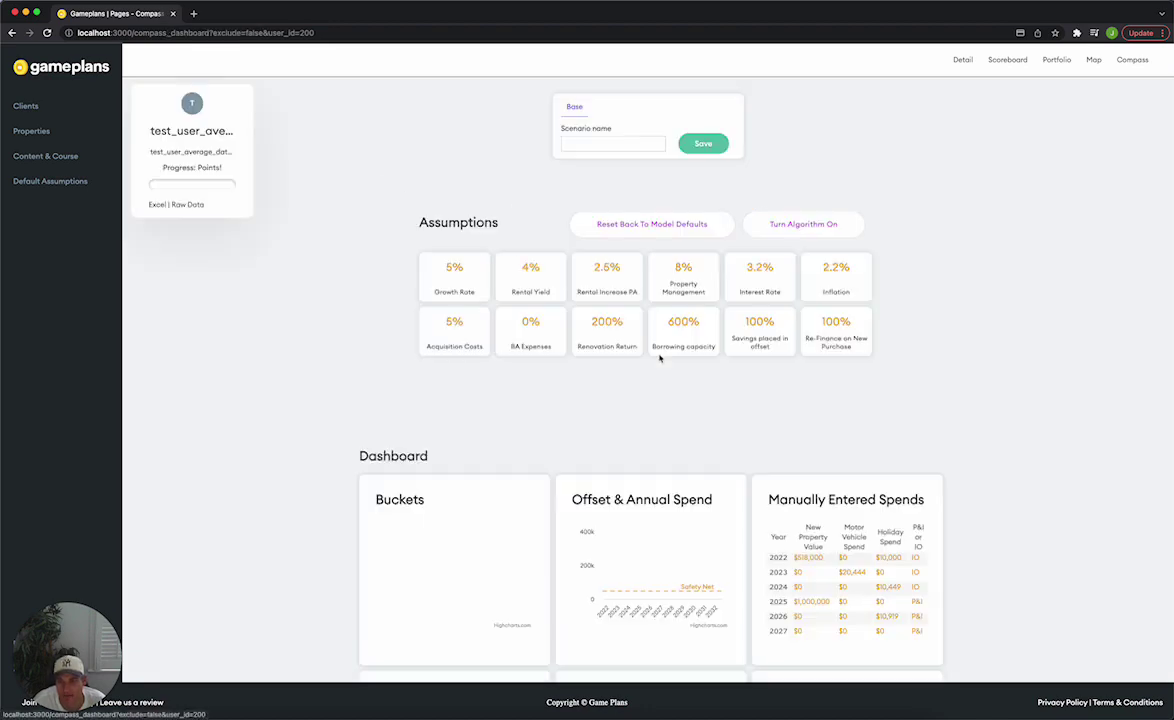
scroll(765, 432, "down", 5)
scroll(759, 432, "down", 2)
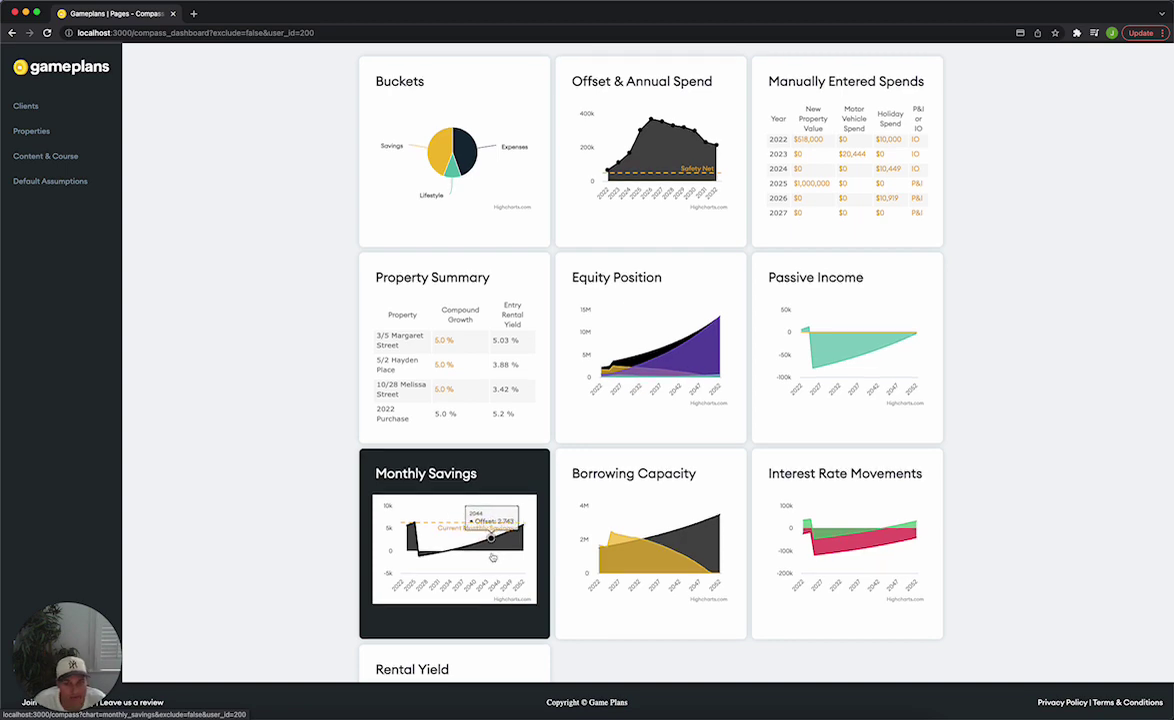
scroll(467, 560, "down", 1)
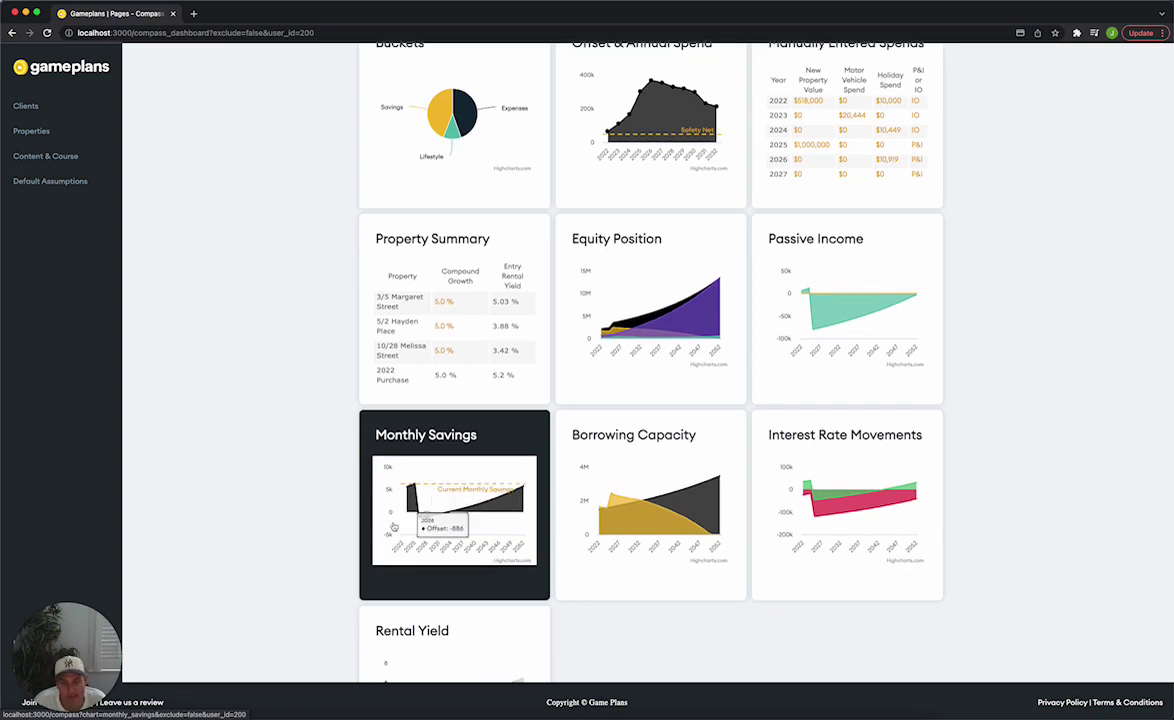
Set the 2025 new purchase value to 7000000 and submit the change
left_click(799, 146)
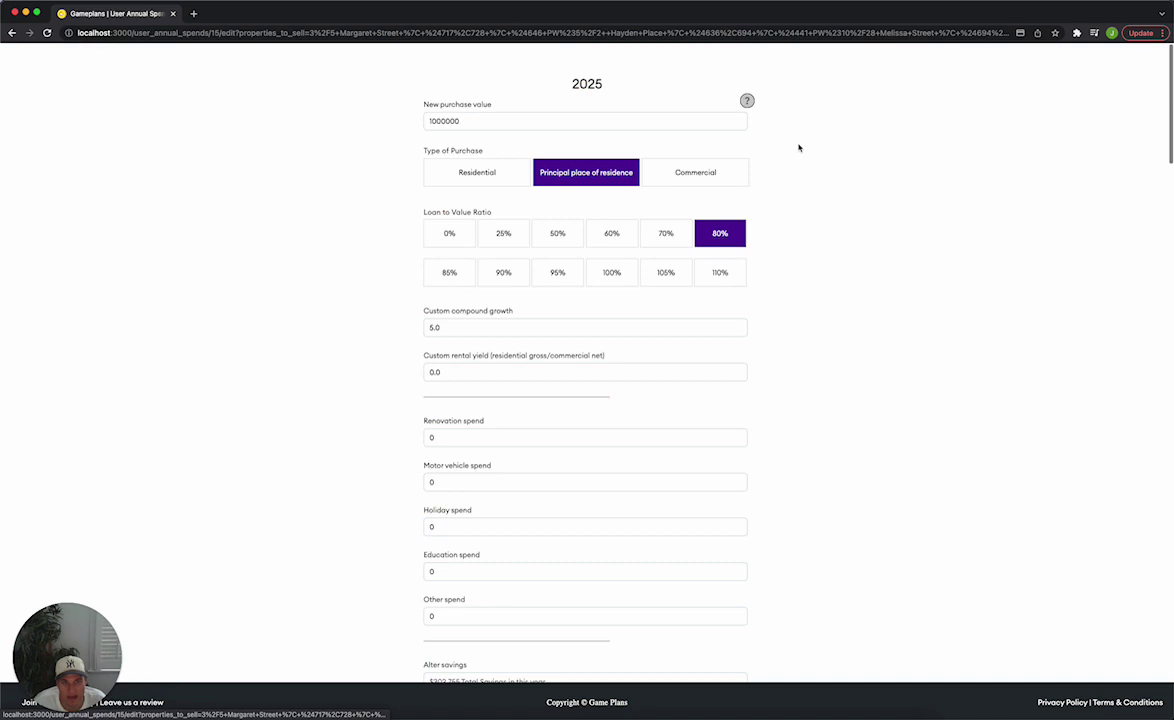
left_click(434, 121)
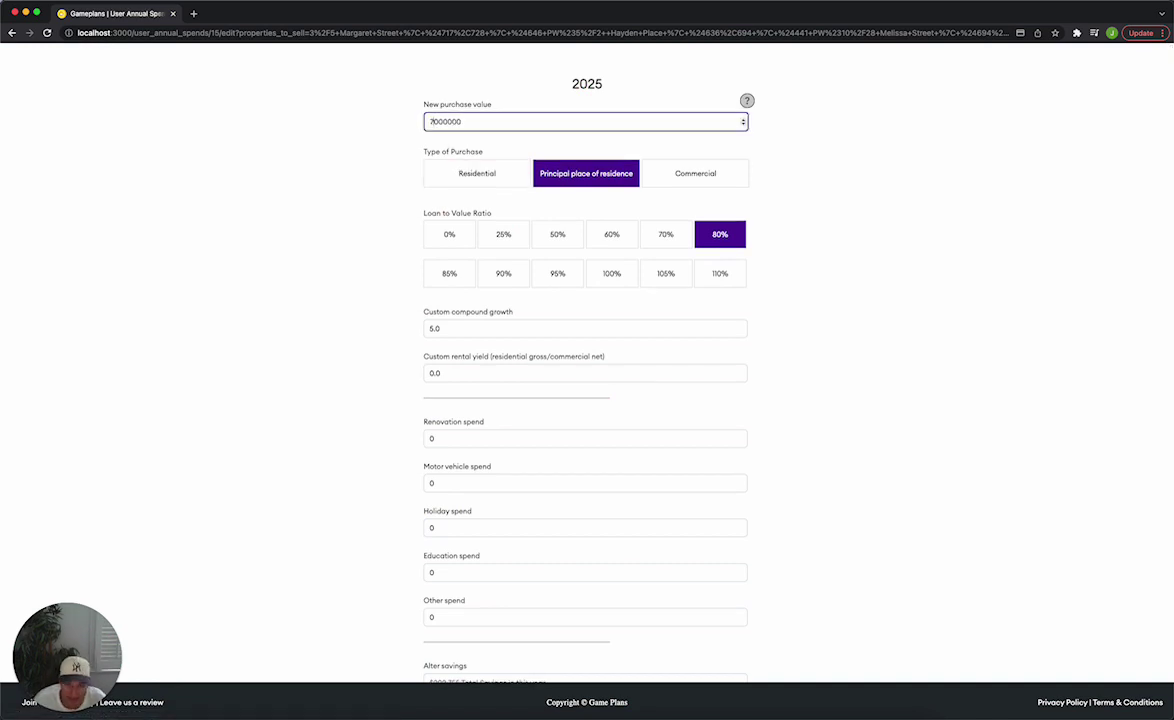
key("Return")
scroll(511, 238, "down", 5)
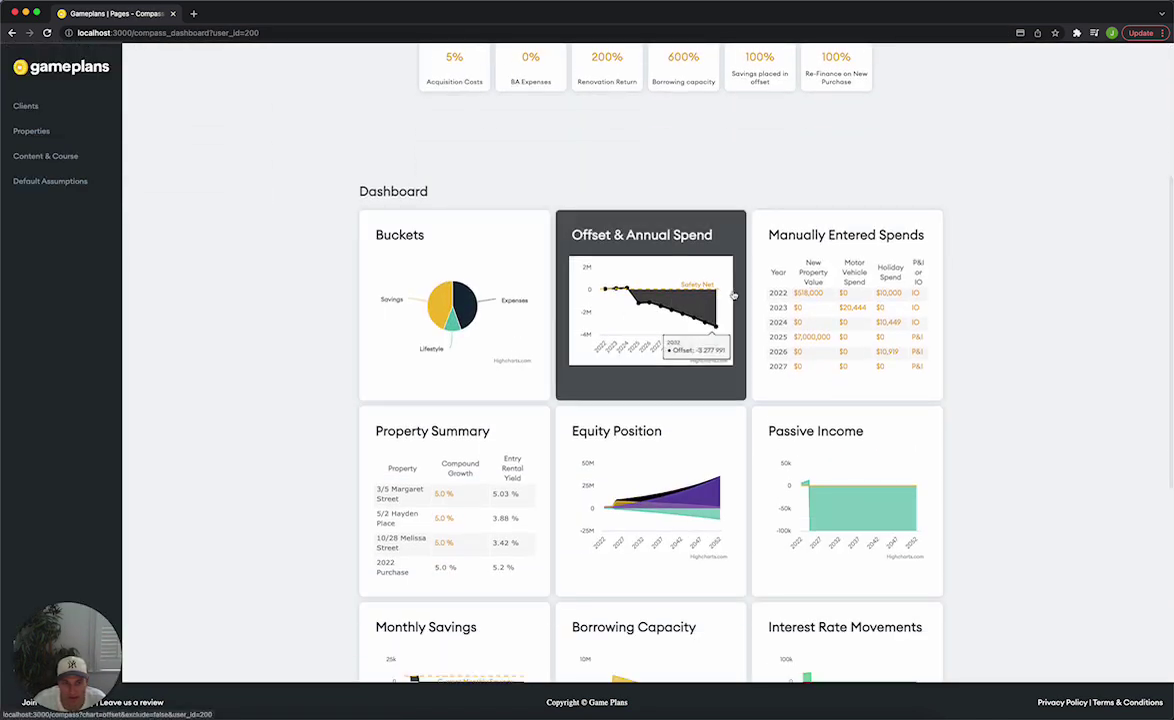
Set the 2025 new purchase value to 700000 and submit the change
left_click(805, 335)
left_click(478, 121)
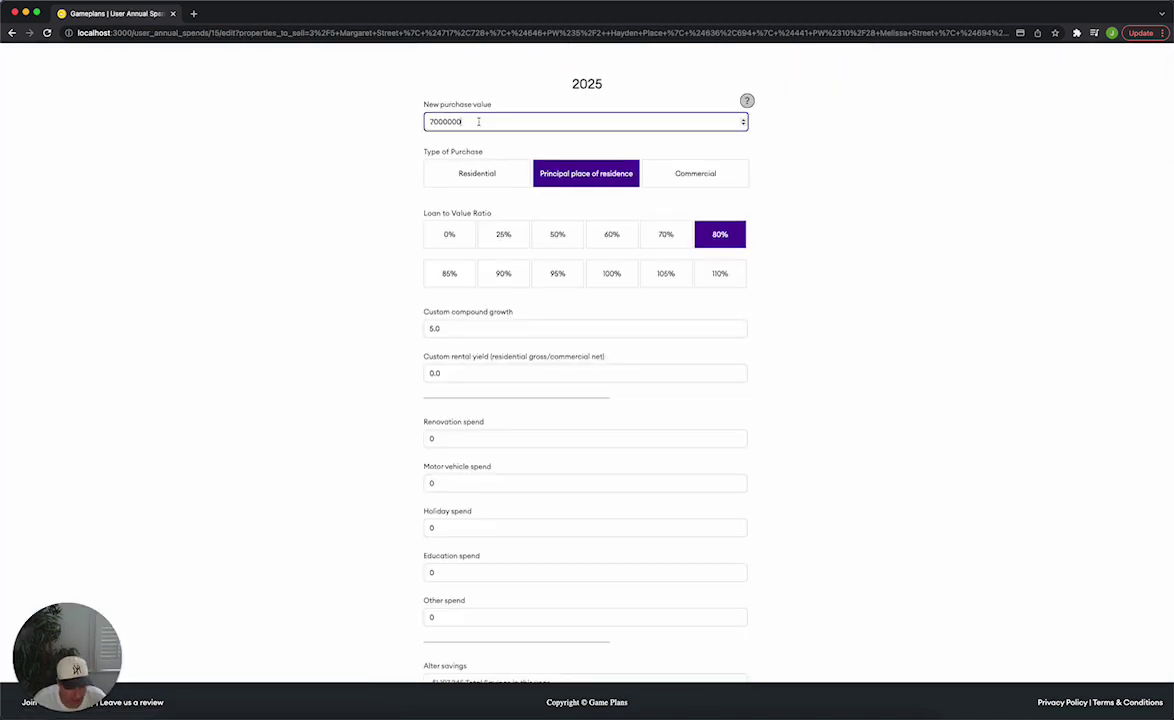
key("BackSpace")
key("Return")
Examine the Monthly Savings chart after the 2025 purchase change and compare it with the Offset, Equity Position and Passive Income charts
scroll(592, 259, "down", 5)
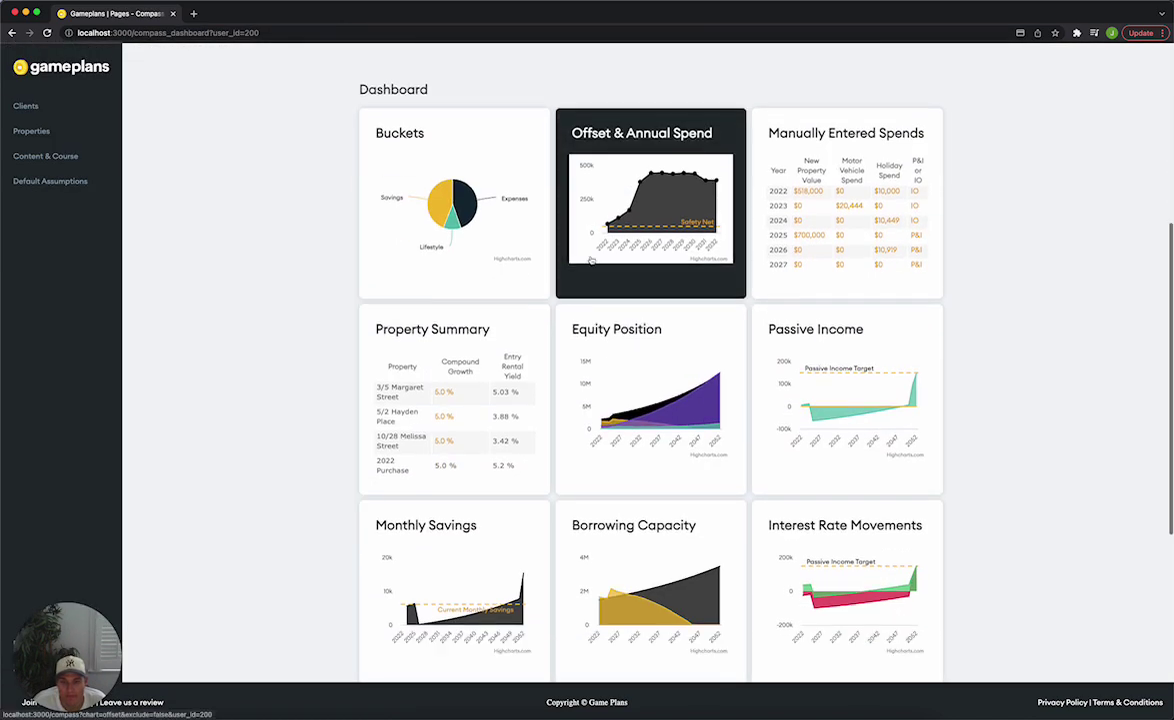
scroll(591, 260, "down", 2)
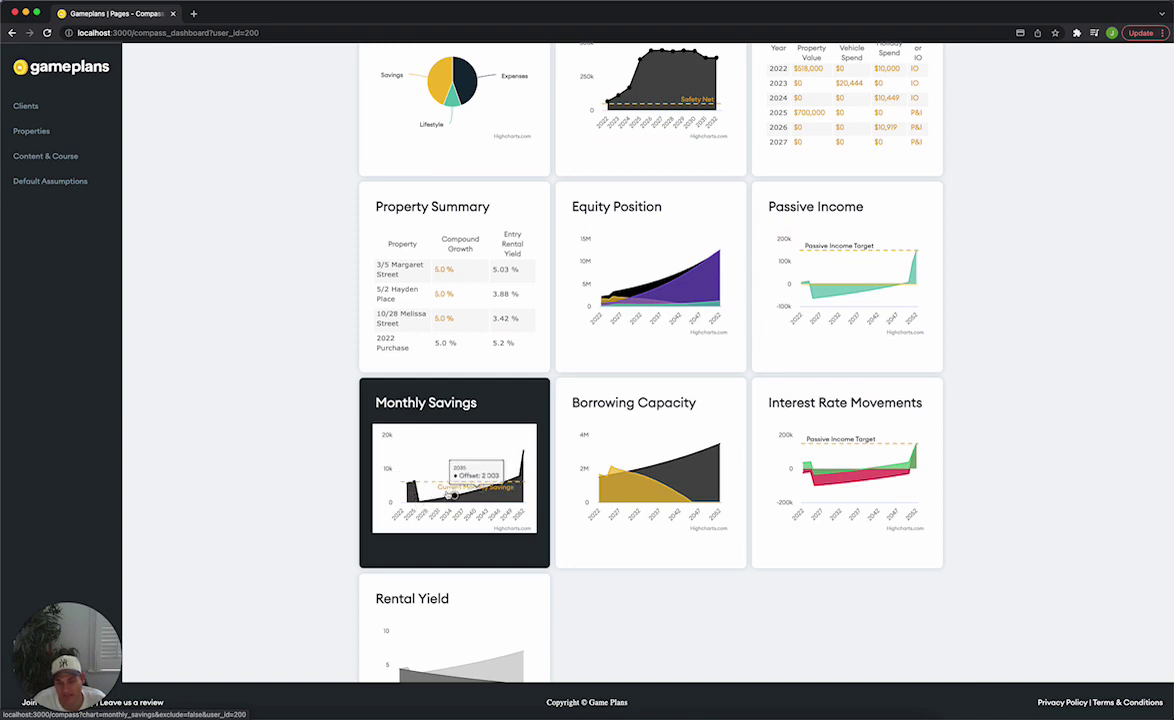
scroll(452, 493, "up", 1)
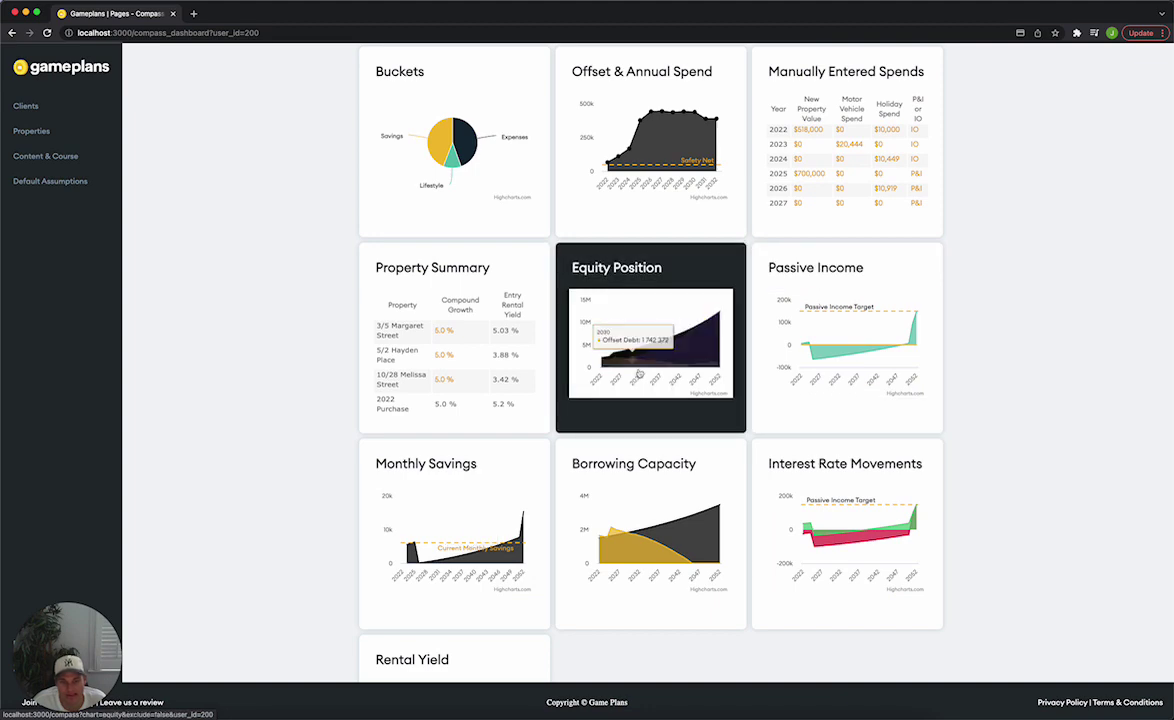
scroll(958, 405, "down", 2)
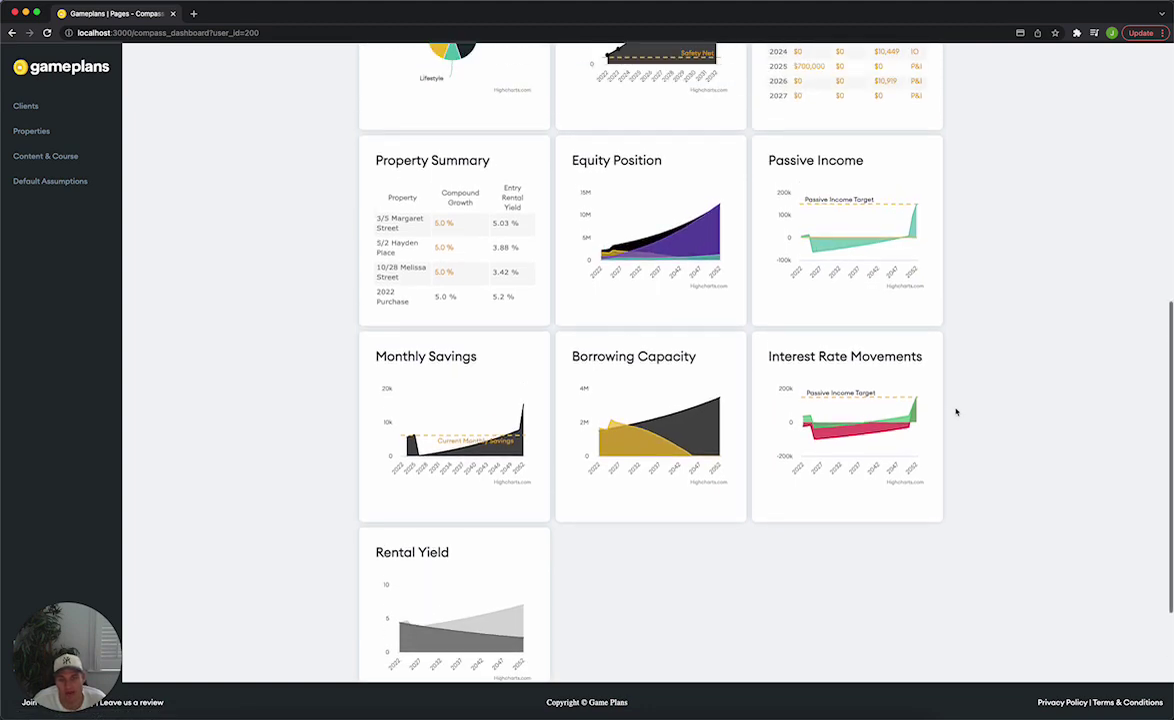
scroll(956, 411, "up", 2)
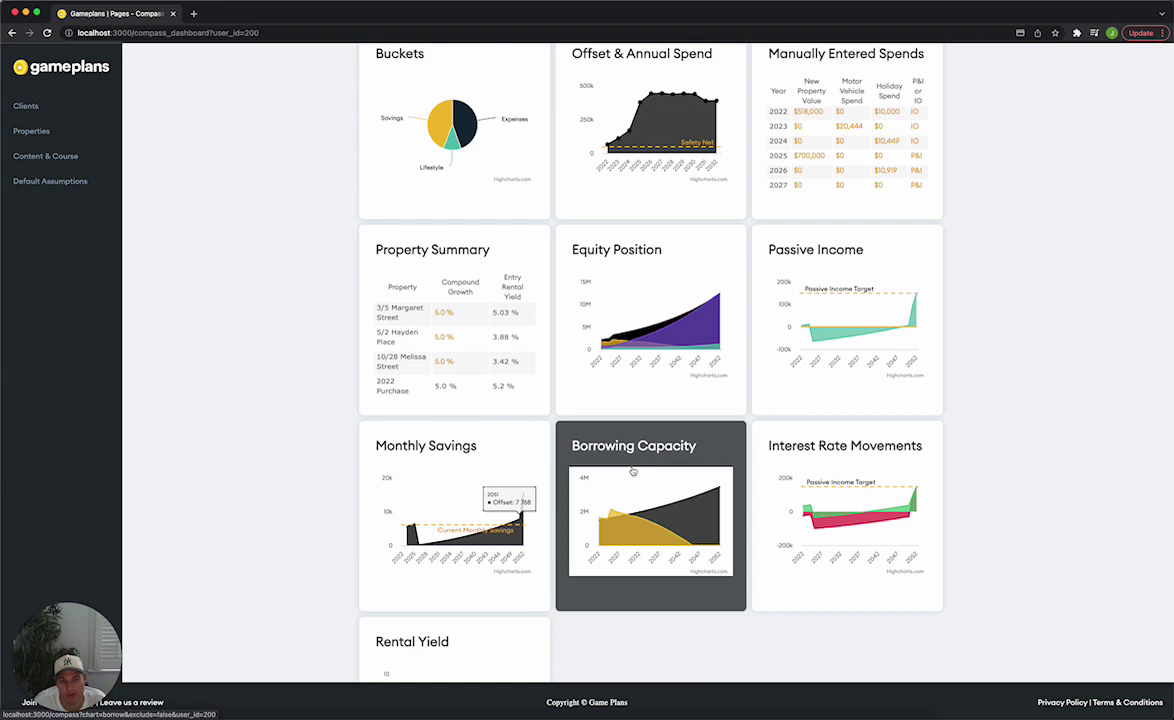
scroll(632, 472, "up", 2)
scroll(640, 450, "down", 3)
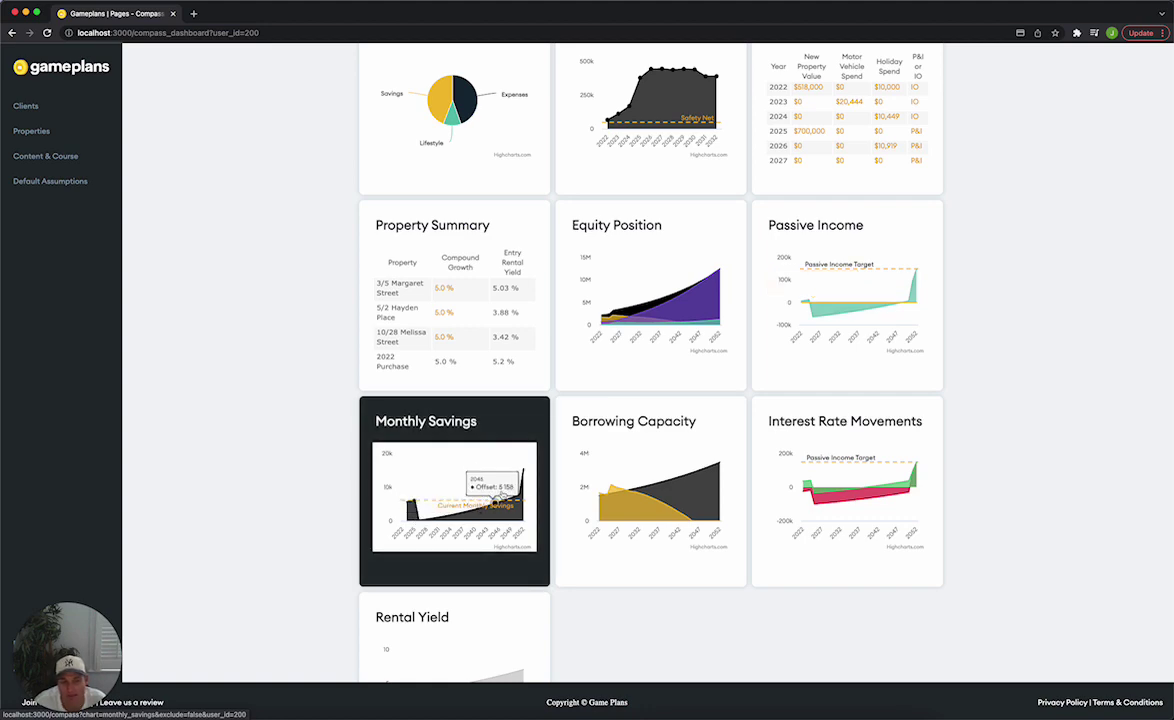
scroll(508, 487, "down", 3)
scroll(511, 518, "up", 3)
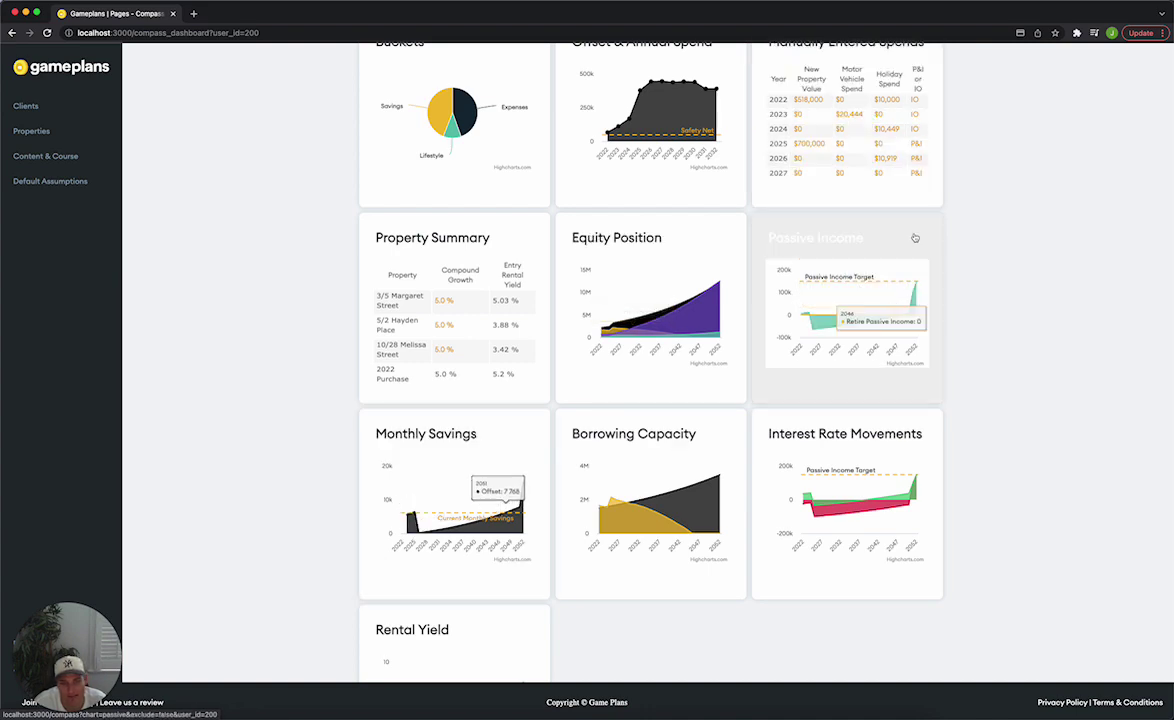
Turn off the switch to P&I for 2025 and submit the change
left_click(790, 143)
scroll(768, 406, "down", 10)
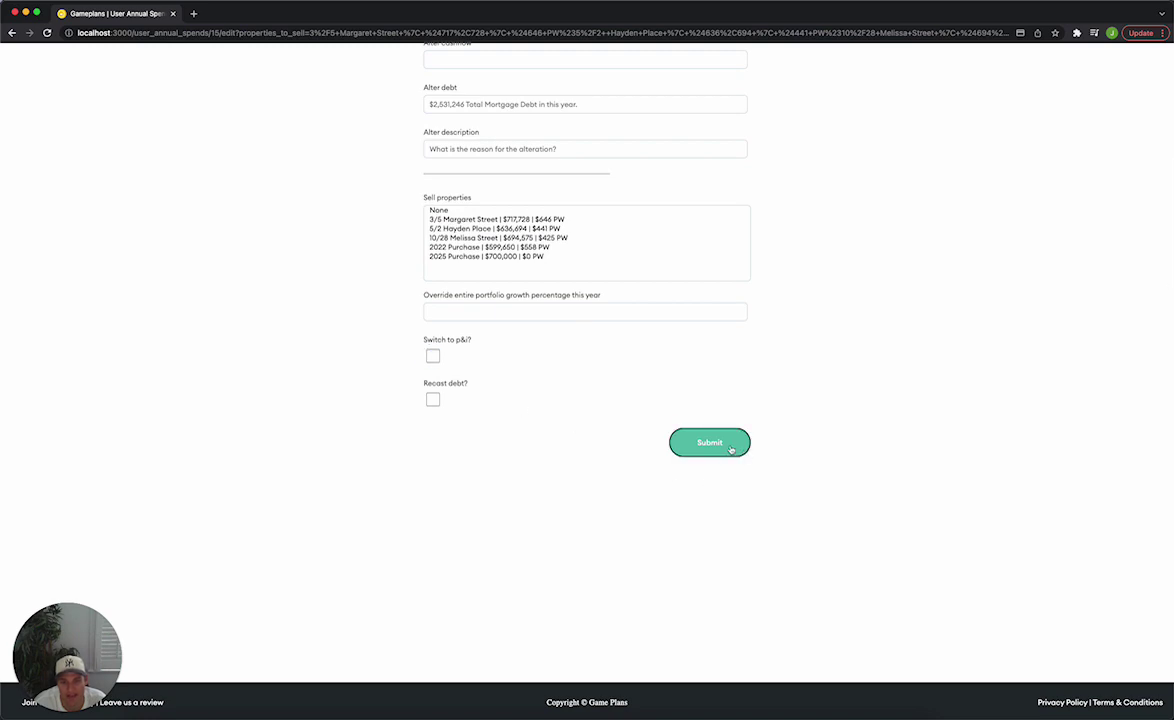
left_click(731, 447)
Open the full annual spend table, enable the switch to P&I for 2030, and submit it
scroll(917, 432, "down", 10)
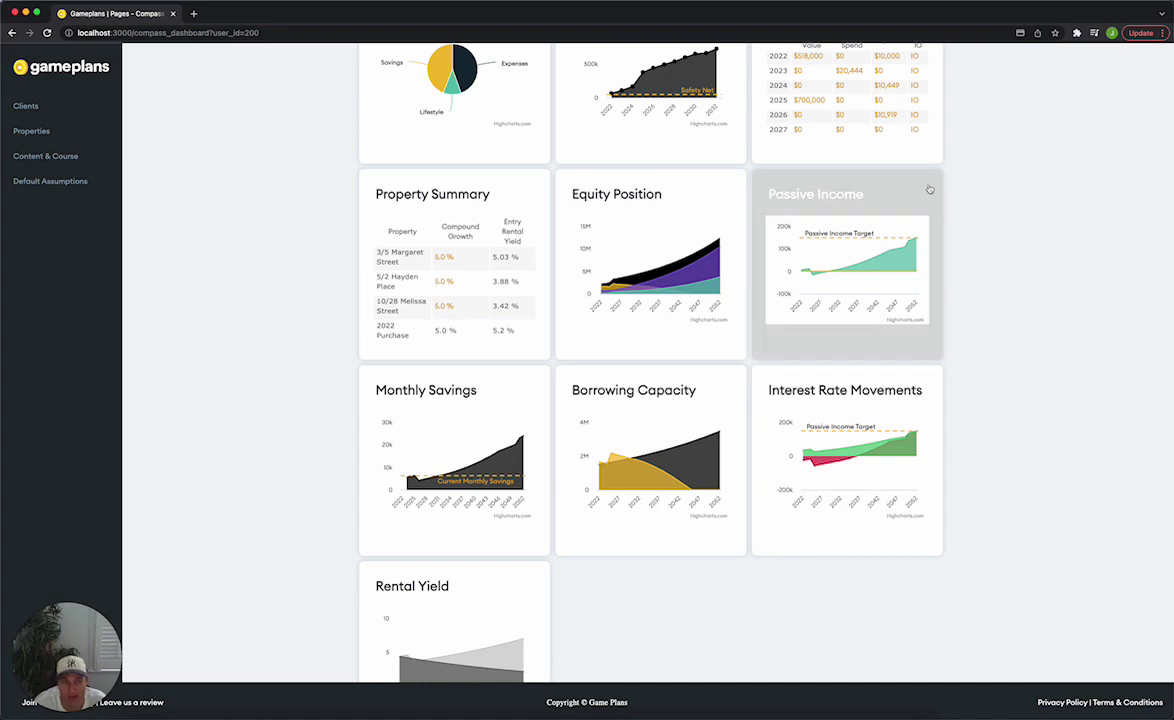
left_click(881, 158)
scroll(880, 340, "down", 2)
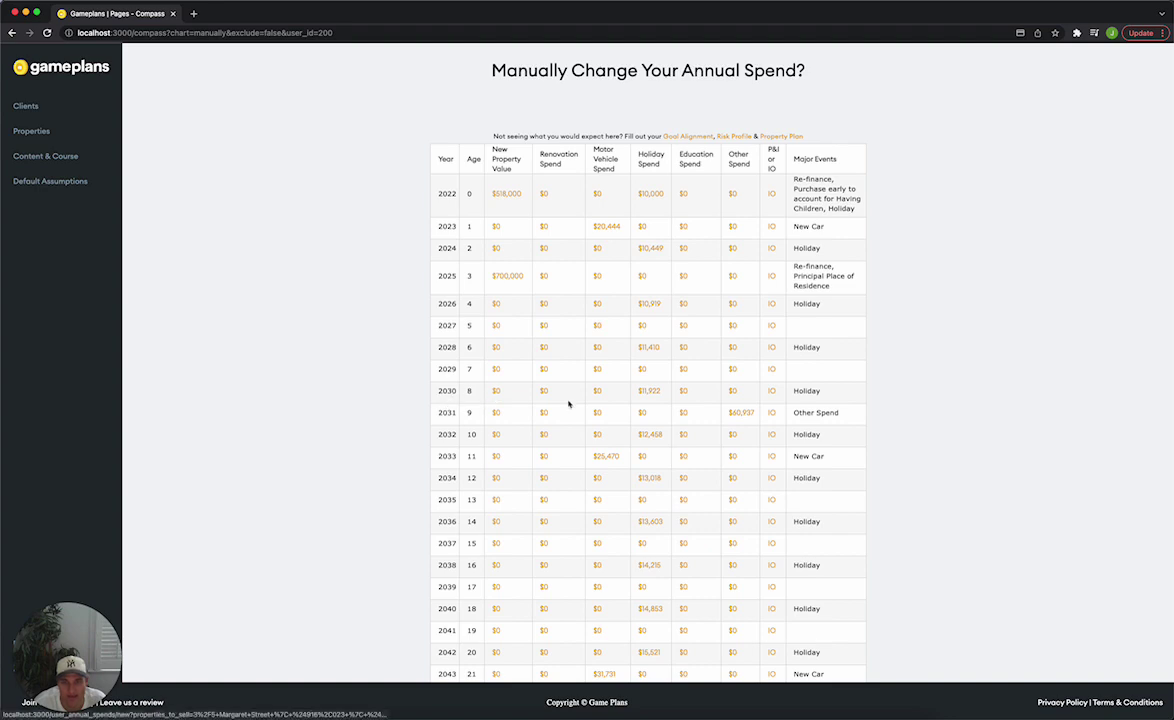
left_click(495, 393)
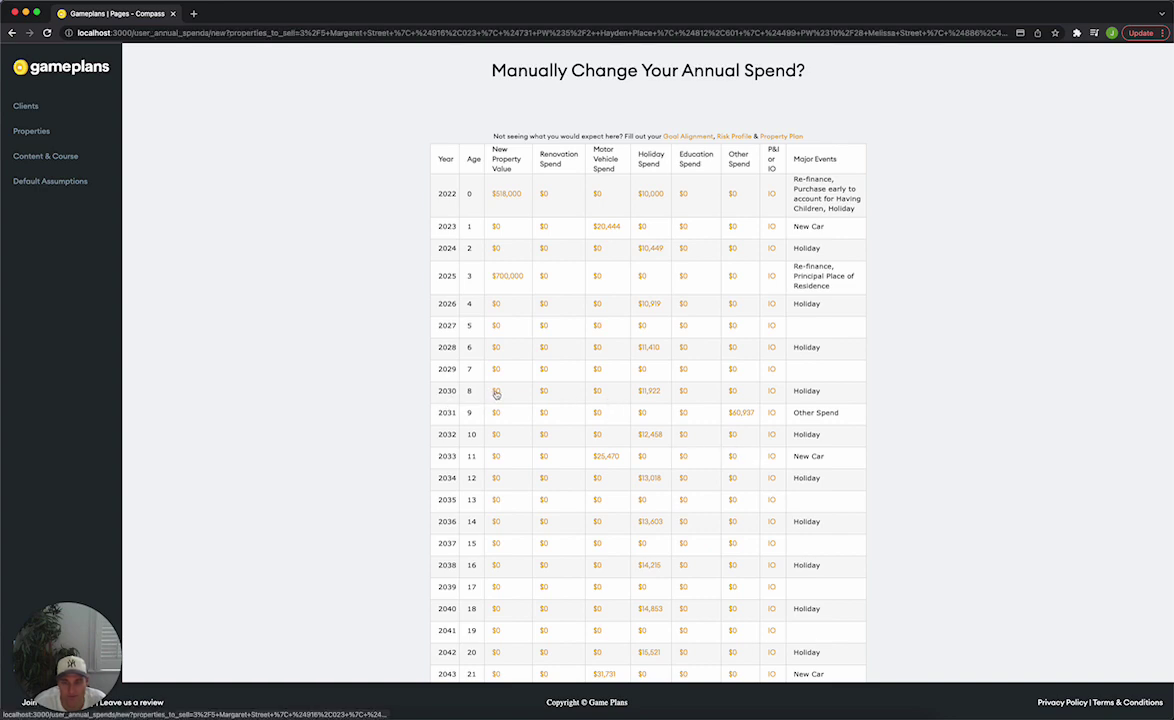
scroll(600, 430, "down", 5)
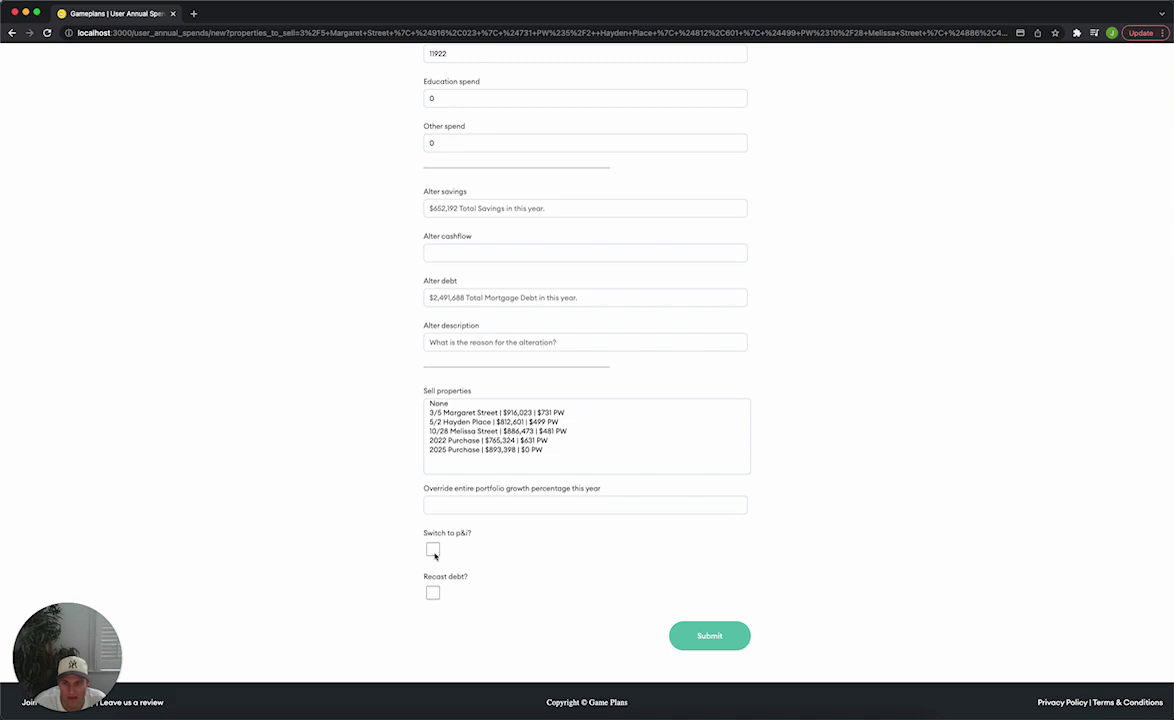
left_click(740, 628)
Review how the 2030 P&I switch affects the Passive Income and Monthly Savings charts, then open the full Monthly Savings chart
scroll(1050, 335, "down", 6)
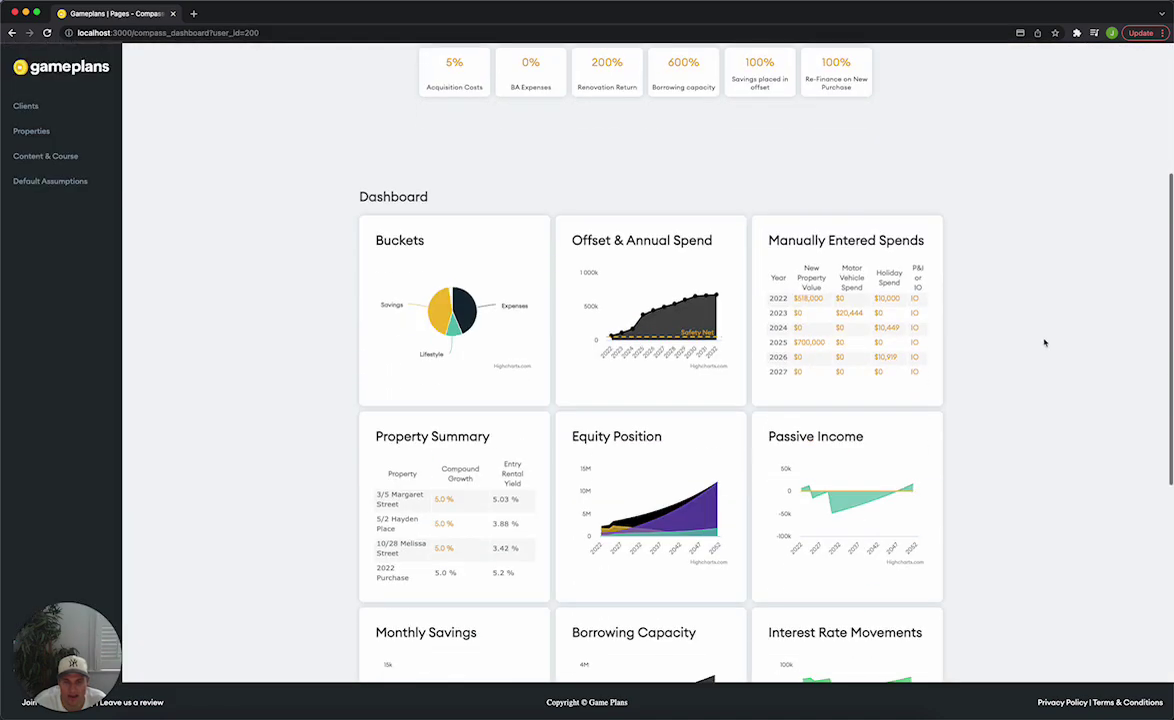
scroll(1042, 345, "down", 1)
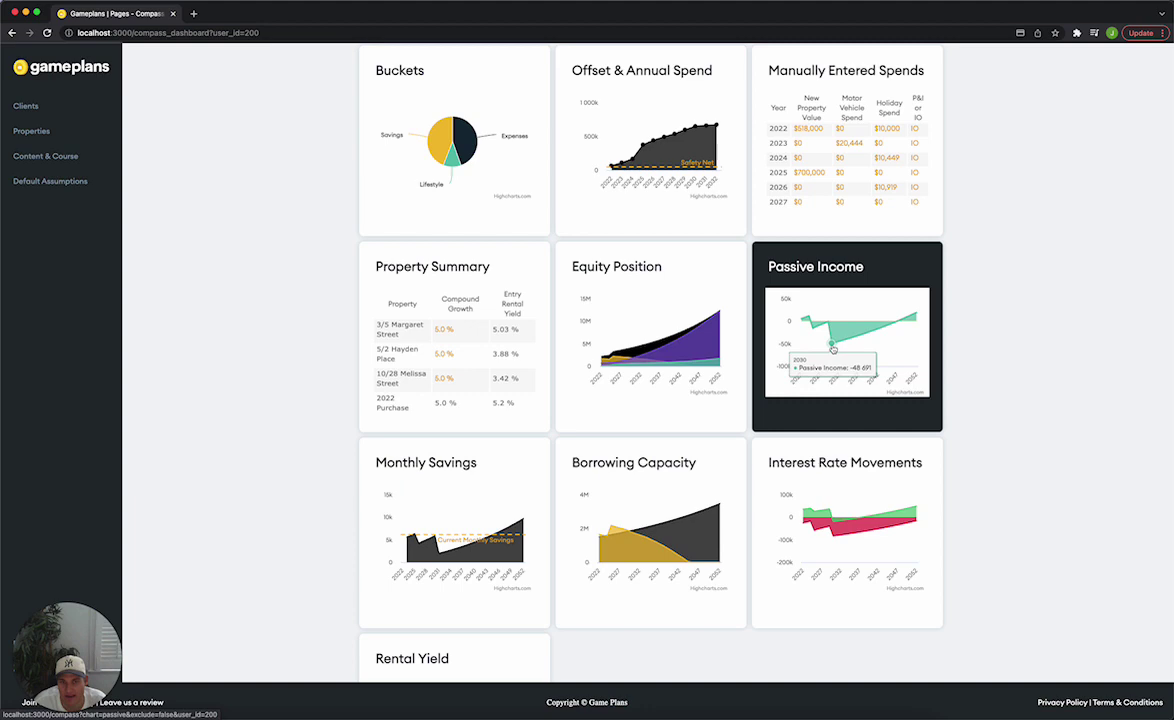
scroll(1043, 346, "up", 2)
scroll(1043, 346, "down", 2)
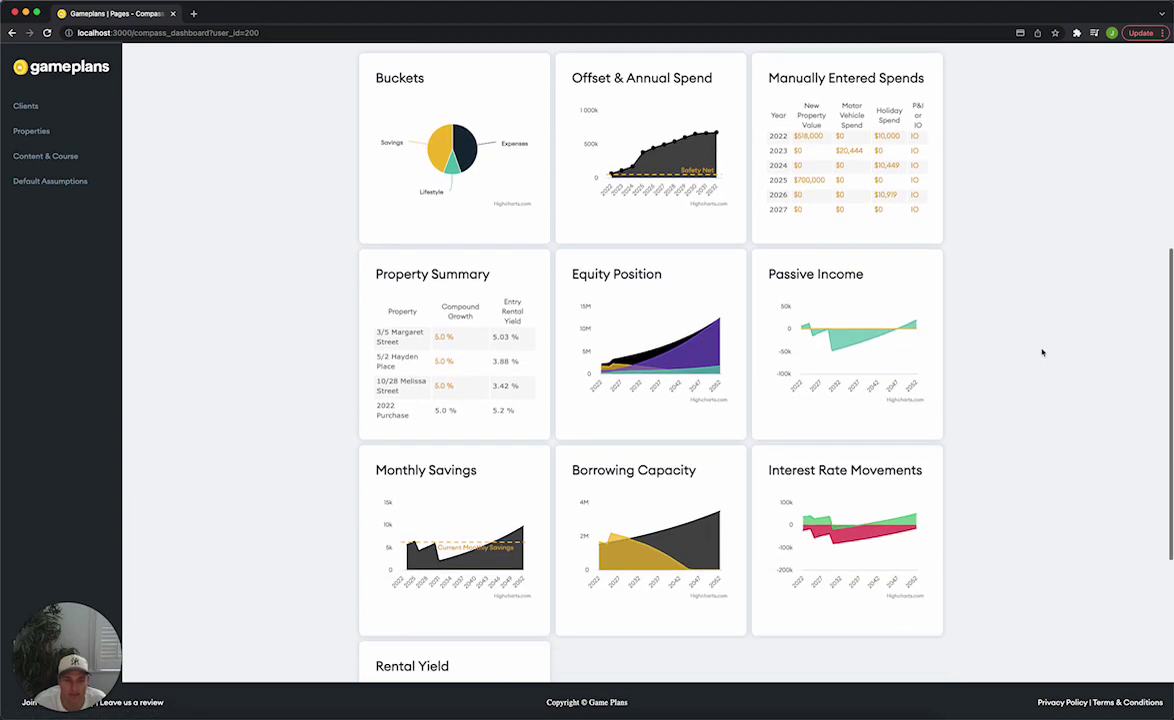
scroll(1042, 355, "down", 2)
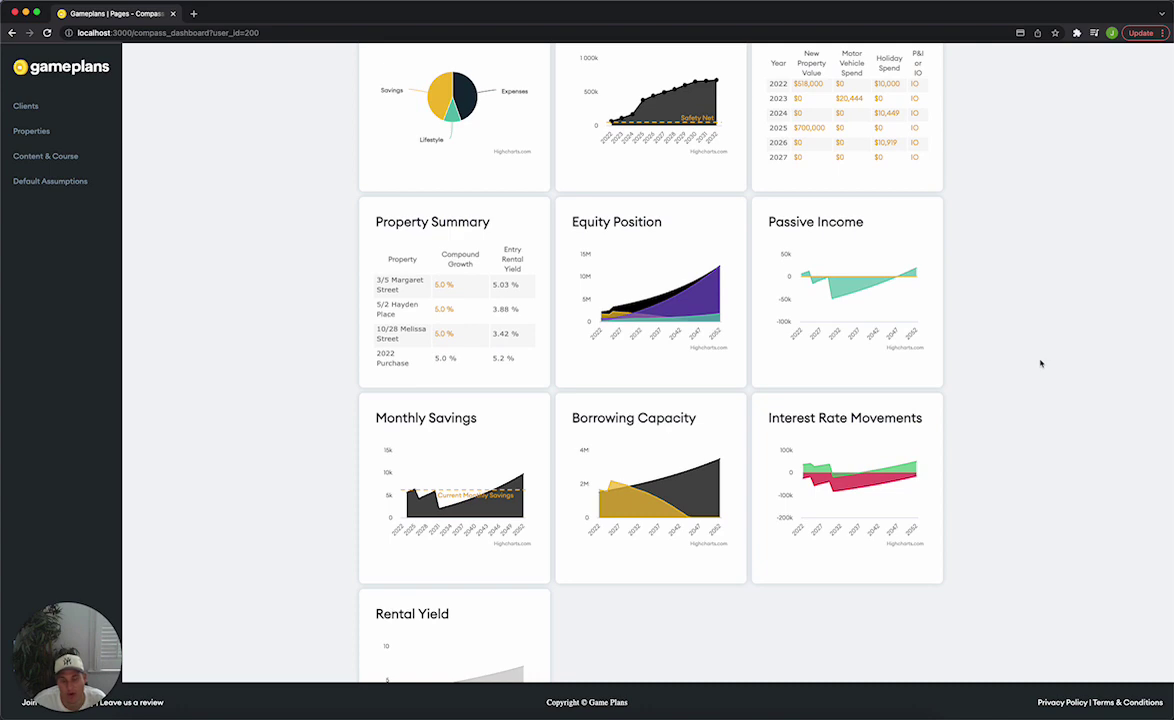
scroll(1040, 363, "up", 3)
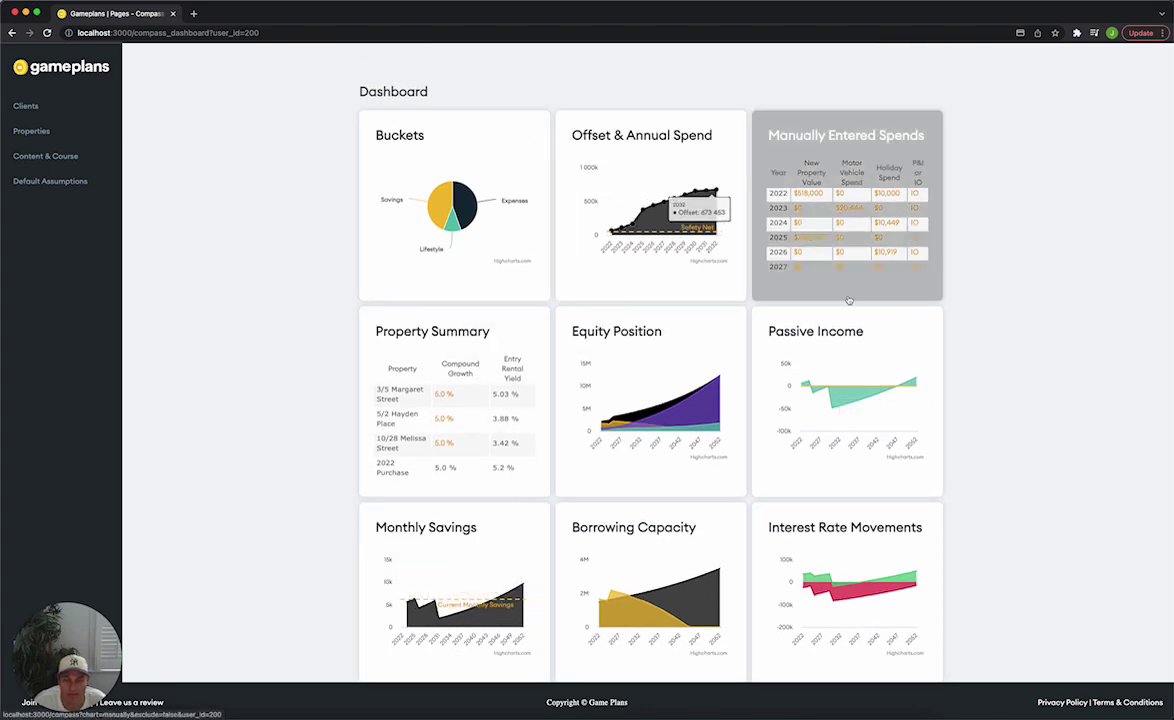
scroll(998, 294, "down", 3)
scroll(998, 294, "up", 1)
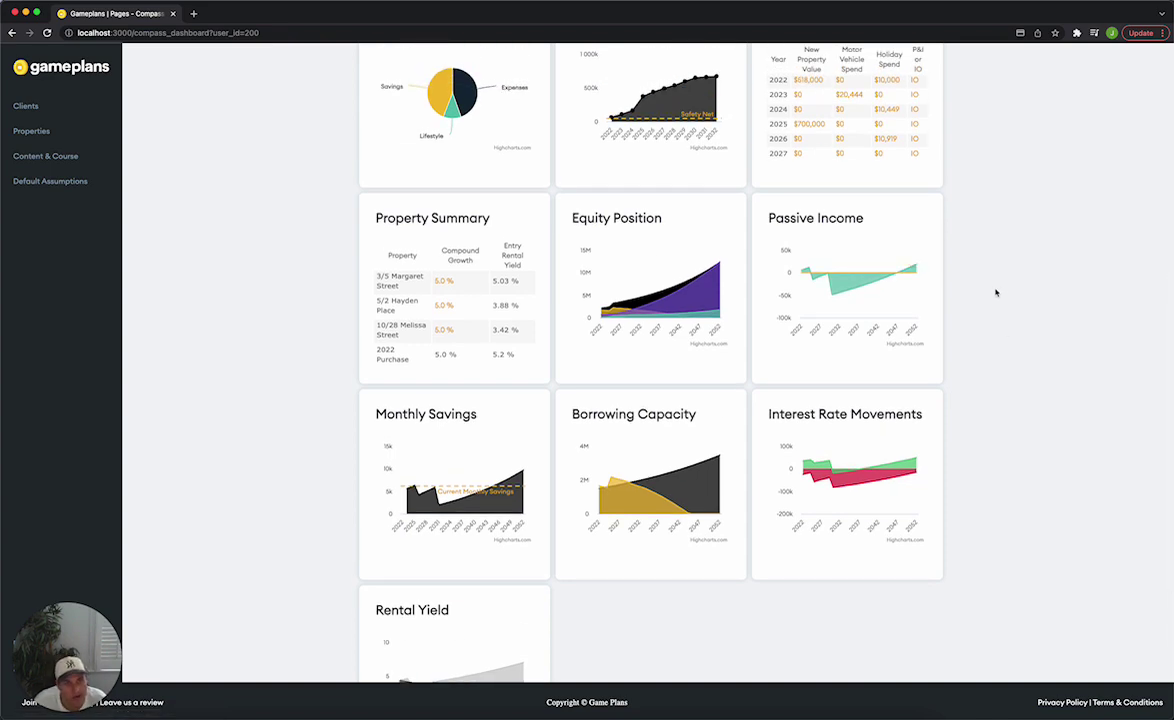
scroll(984, 331, "down", 3)
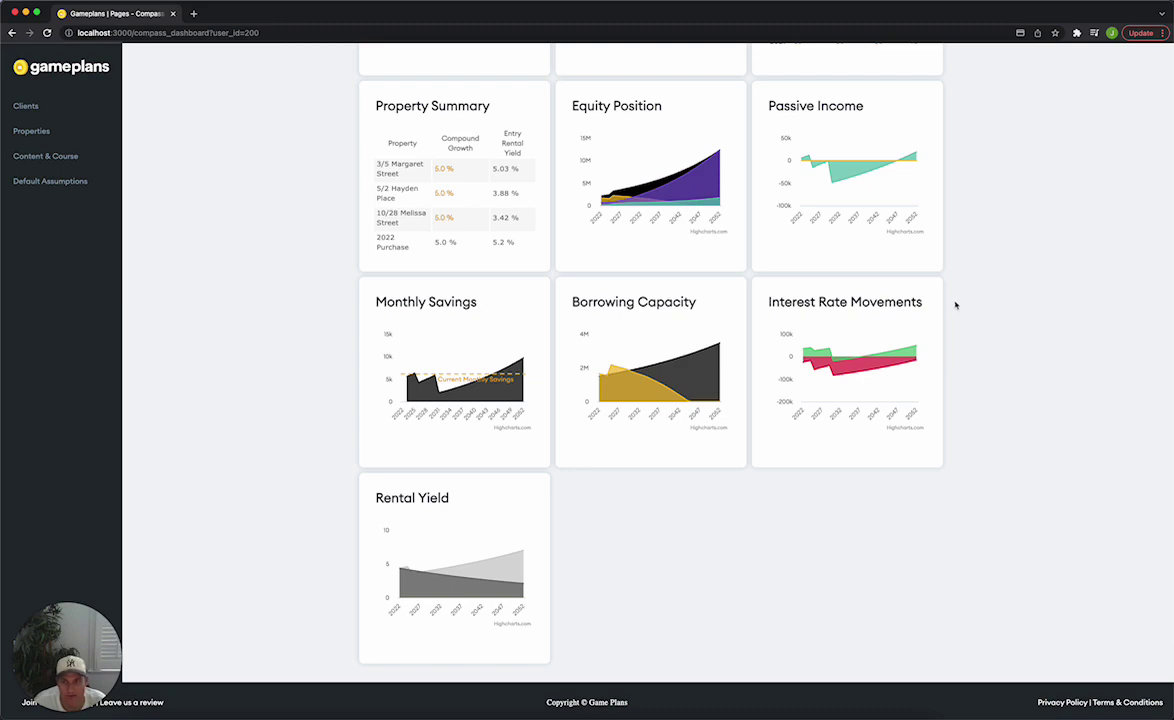
left_click(455, 370)
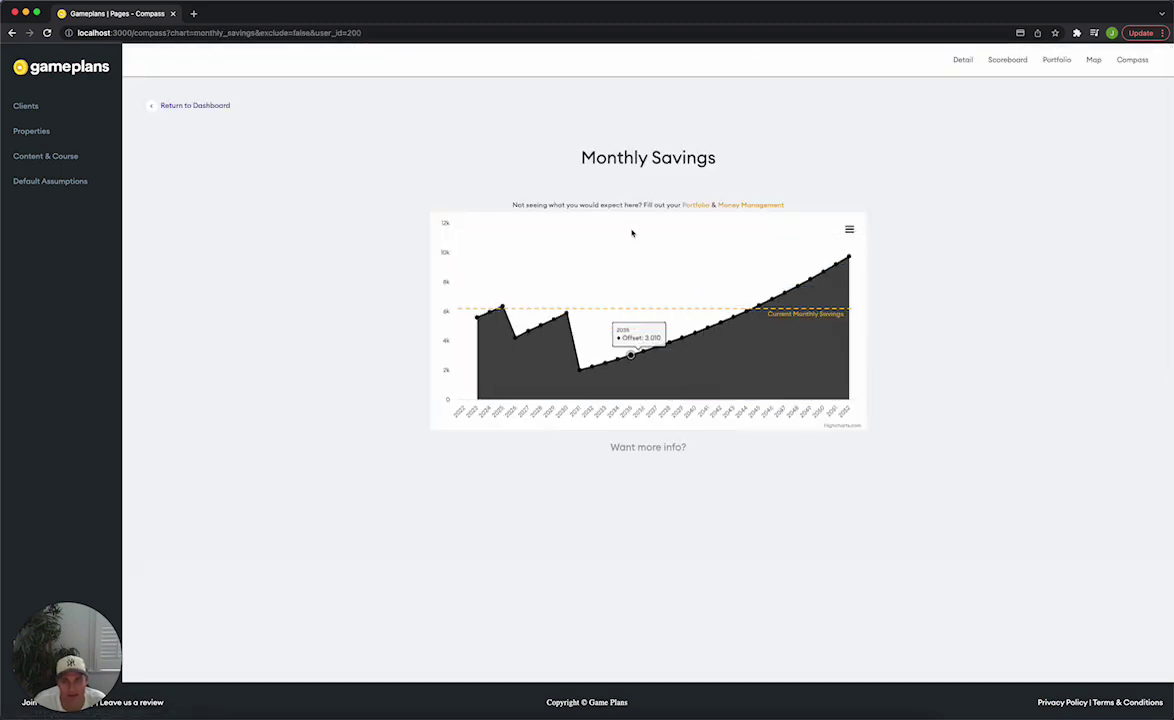